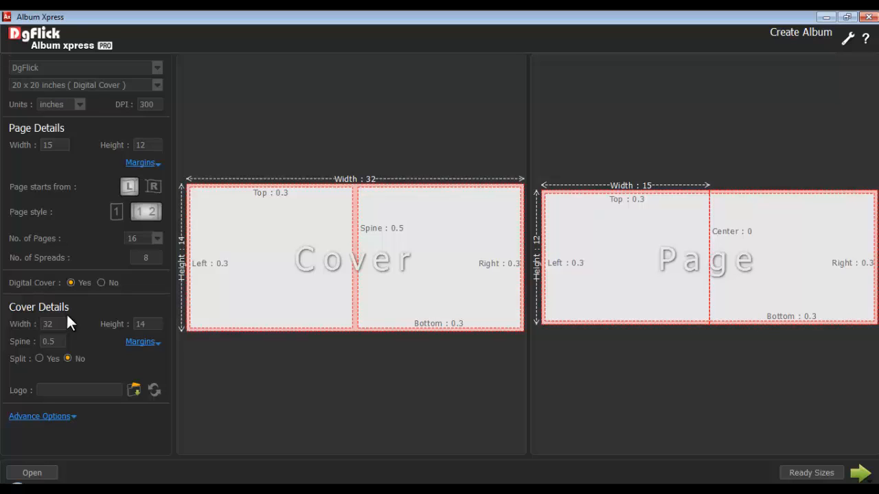
# Enable a jacket for the album and set its width to 32 inches and height to 14 inches.
pyautogui.click(53, 416)
pyautogui.click(60, 295)
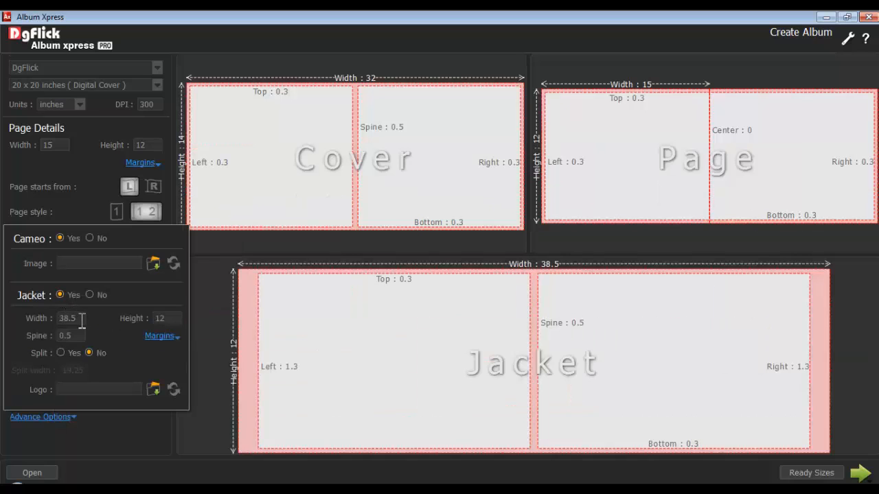
pyautogui.doubleClick(74, 318)
pyautogui.write('32')
pyautogui.doubleClick(157, 320)
pyautogui.write('14')
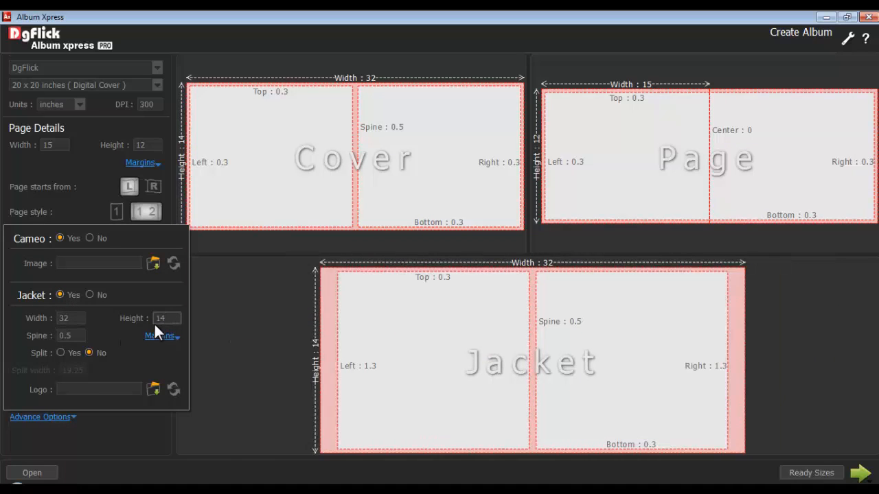
# Set the jacket's spine to 1 inch and check its margin settings.
pyautogui.doubleClick(74, 336)
pyautogui.write('1')
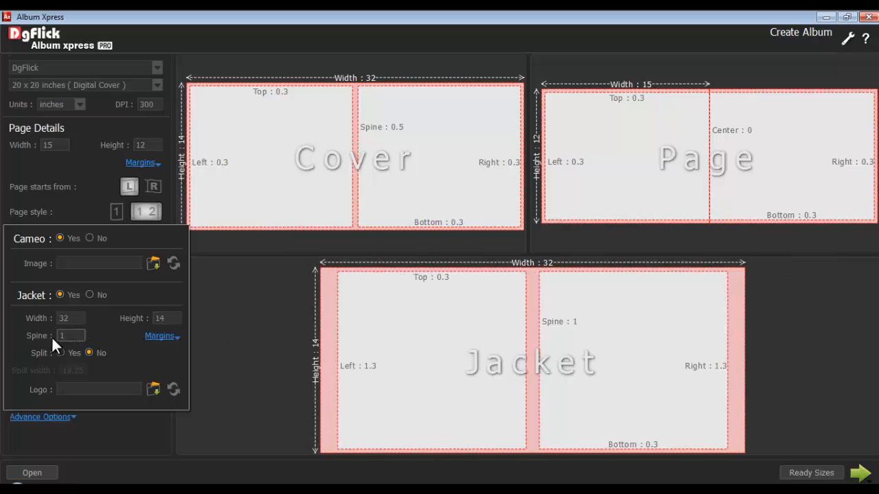
pyautogui.click(146, 336)
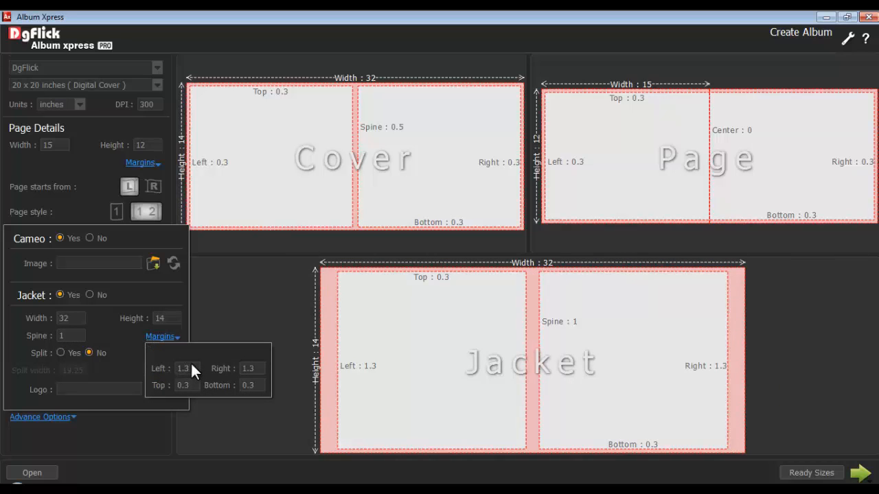
pyautogui.click(157, 336)
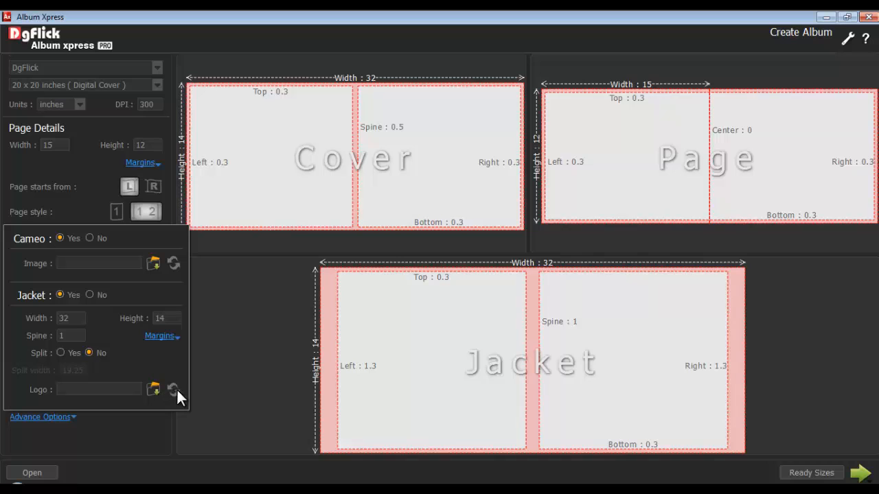
pyautogui.click(50, 417)
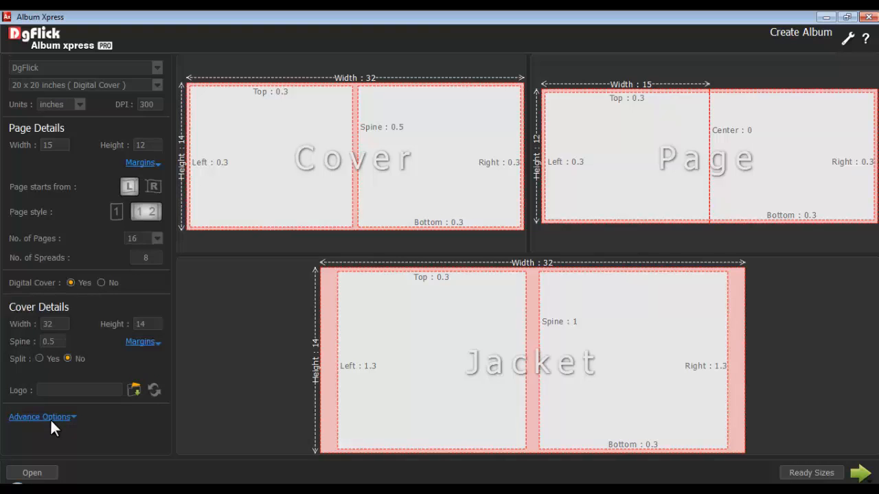
# Create the album MyAlbum-001 in Manual mode and go to its cover.
pyautogui.click(861, 475)
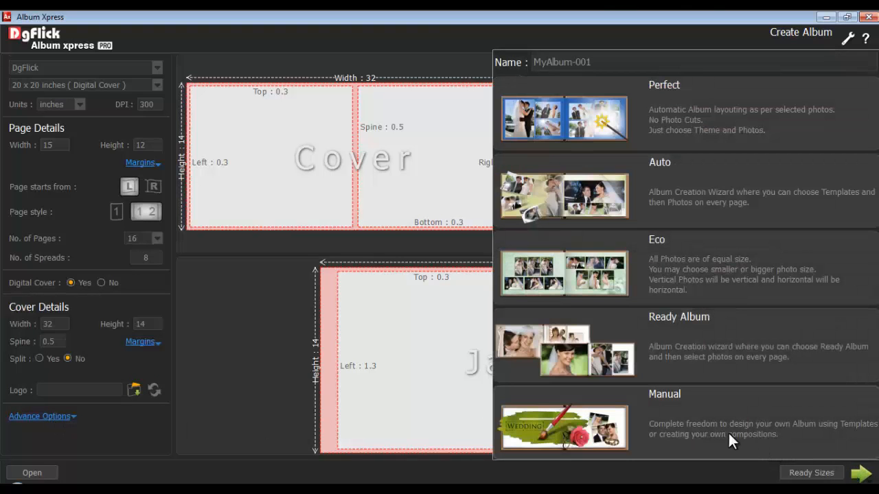
pyautogui.click(690, 425)
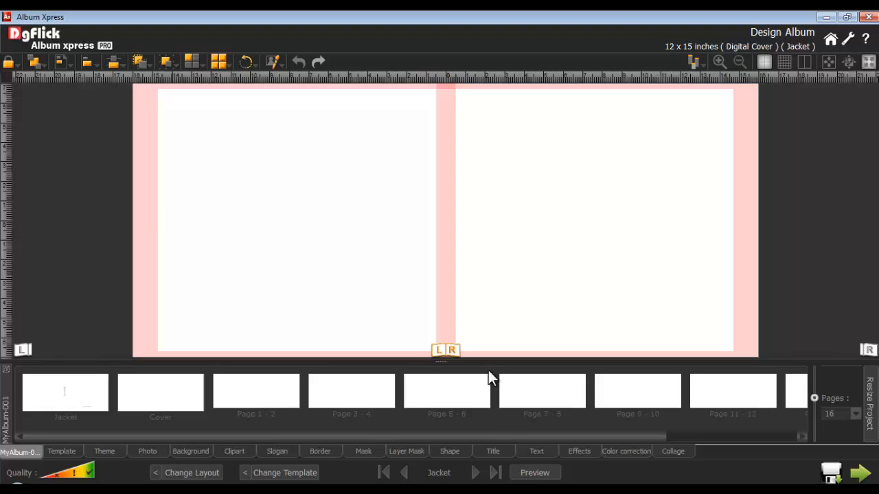
pyautogui.click(475, 472)
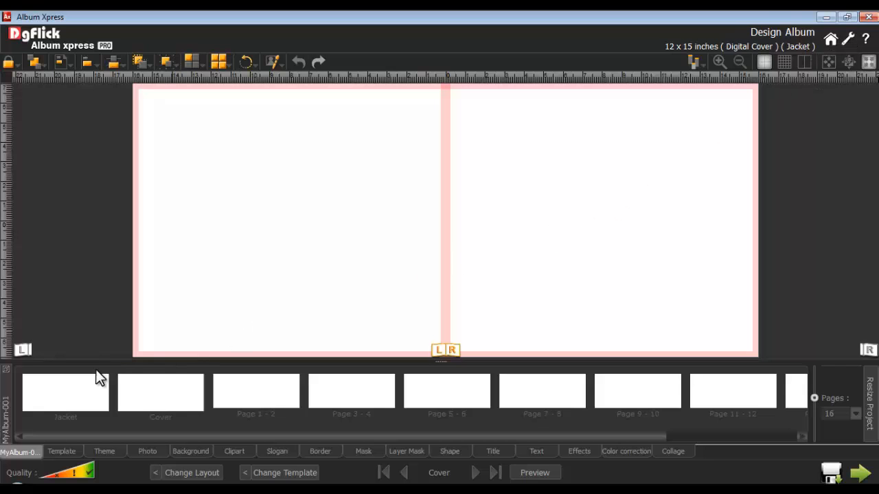
# Dock the album pages panel vertically along the canvas's left side and accept the current workspace layout in the preferences.
pyautogui.moveTo(8, 405); pyautogui.dragTo(3, 211)
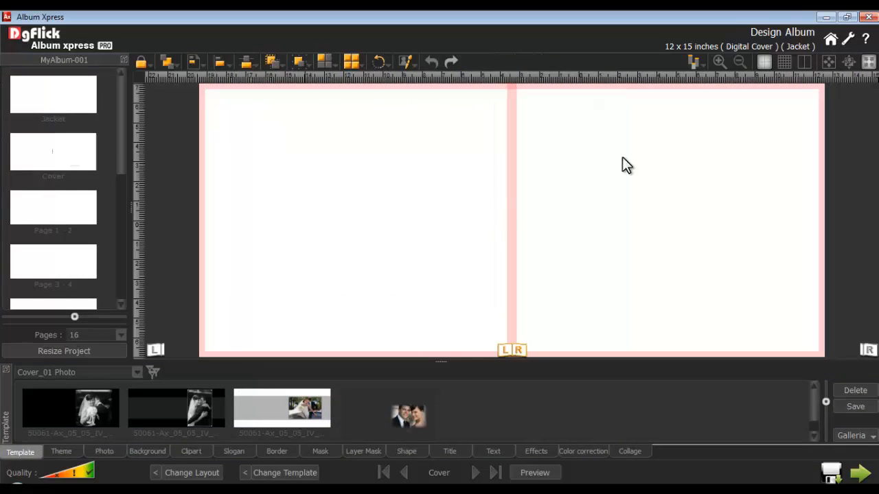
pyautogui.click(847, 39)
pyautogui.click(385, 294)
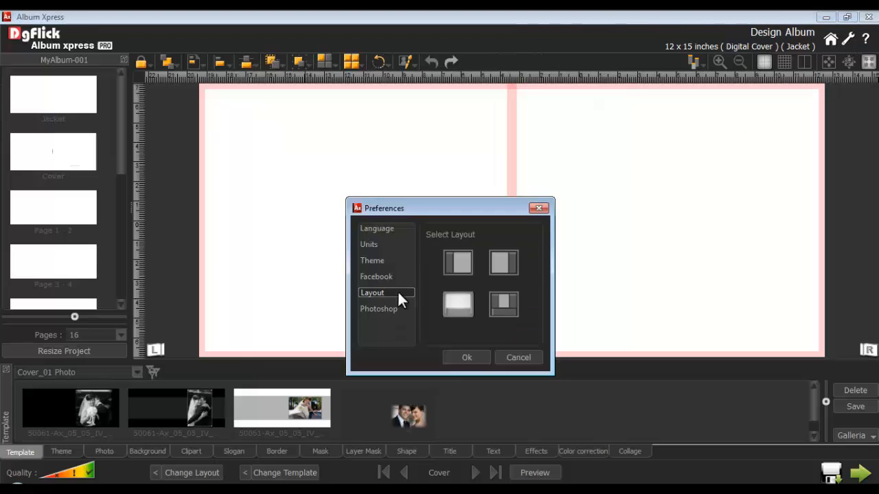
pyautogui.click(472, 357)
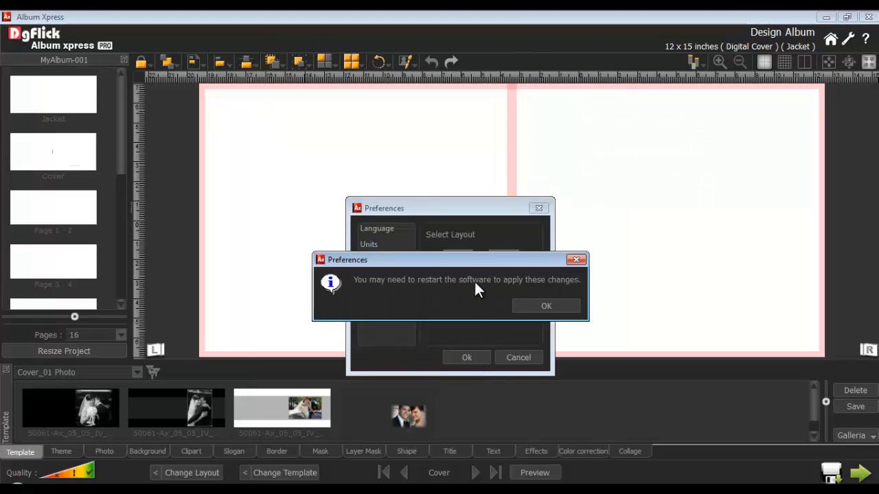
pyautogui.click(546, 307)
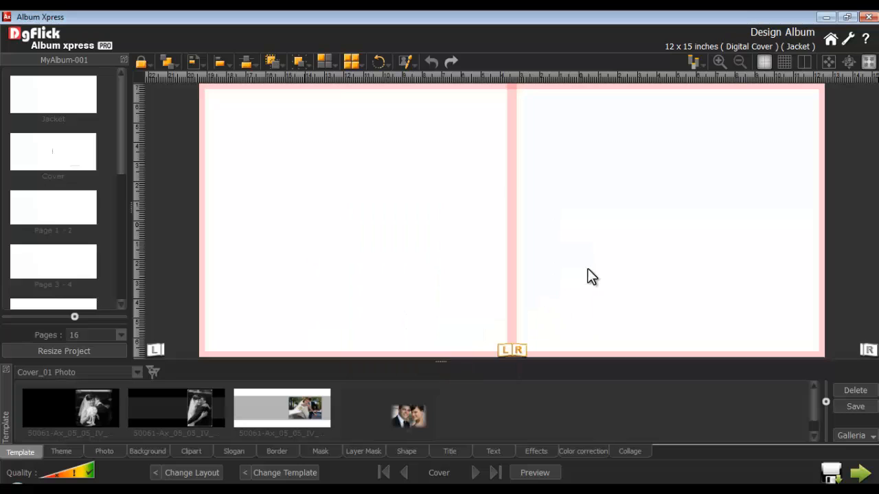
# Hide the MyAlbum-001 pages panel and switch the workspace to full-screen view.
pyautogui.click(695, 60)
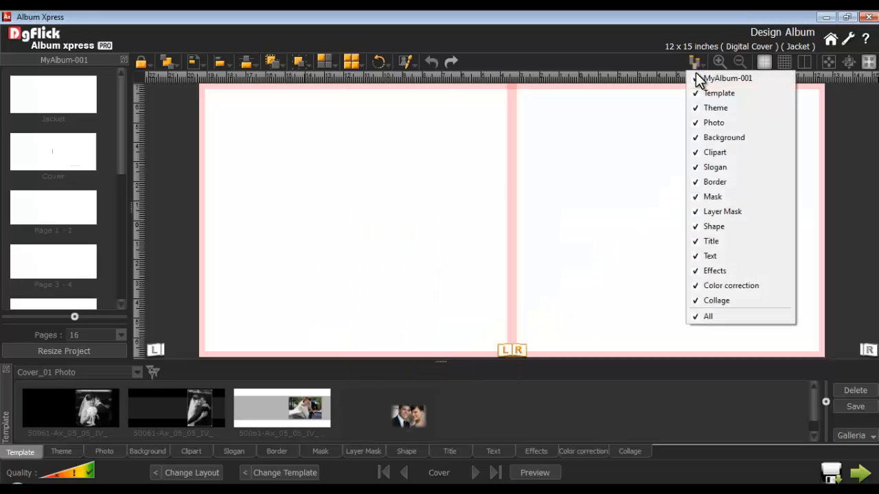
pyautogui.click(695, 76)
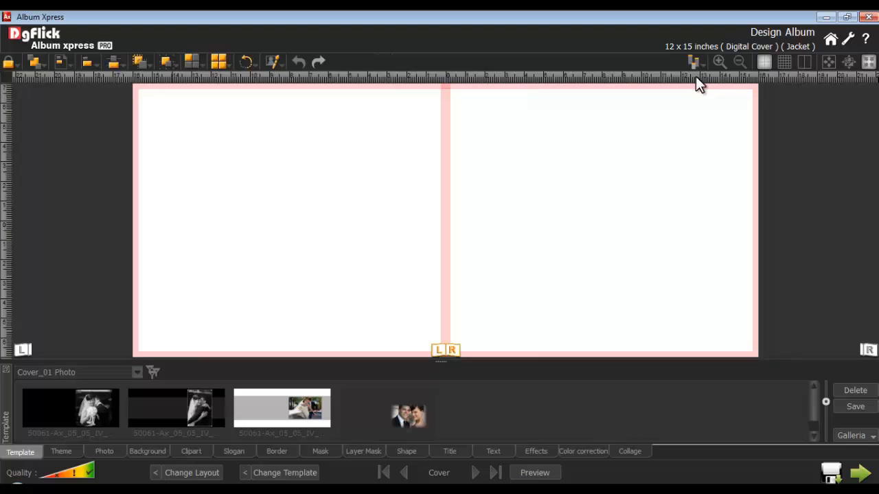
pyautogui.click(869, 62)
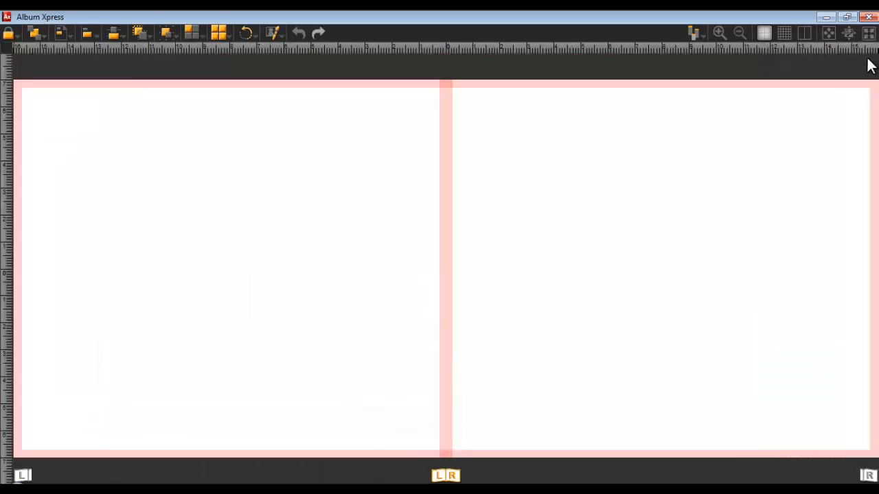
# Turn the MyAlbum-001 and Template panels back on and dock the album pages panel in the panel group below the canvas.
pyautogui.click(695, 32)
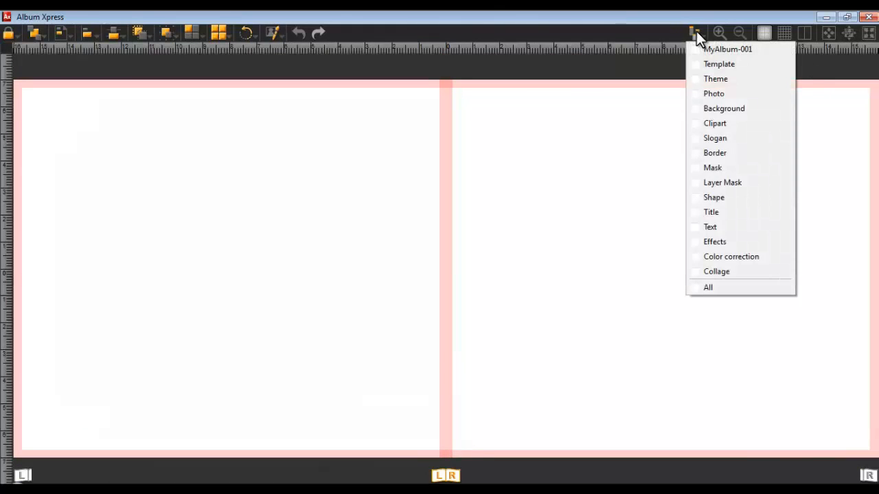
pyautogui.click(696, 47)
pyautogui.click(695, 33)
pyautogui.click(700, 63)
pyautogui.click(695, 33)
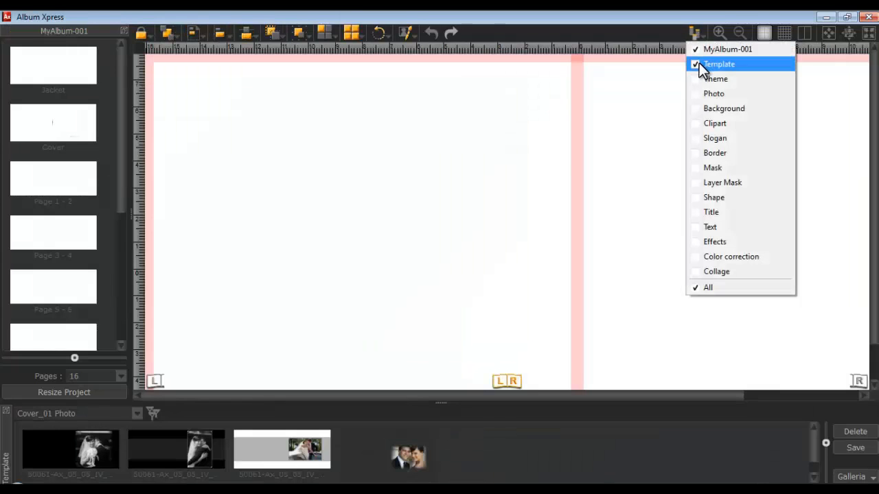
pyautogui.click(699, 63)
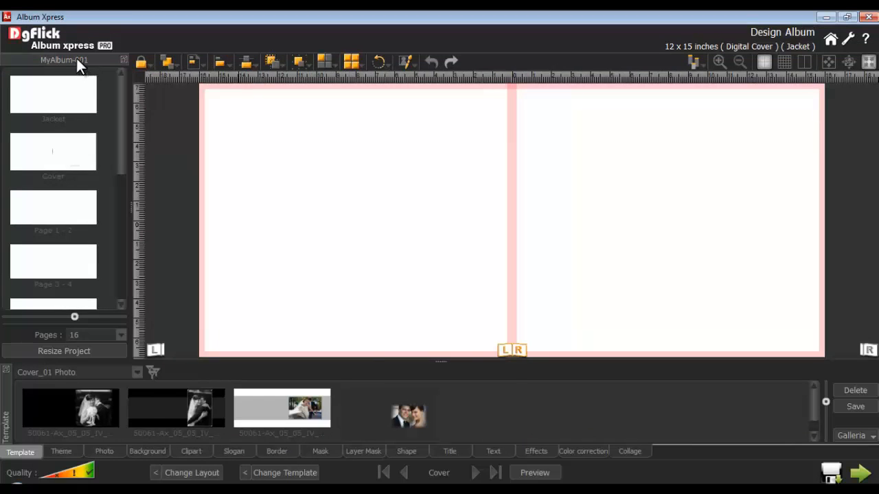
pyautogui.moveTo(77, 61); pyautogui.dragTo(185, 395)
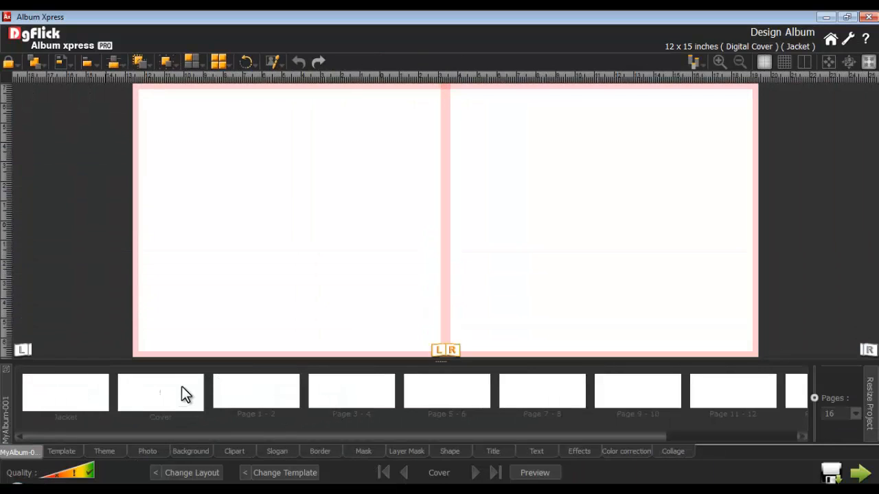
# Show the International wedding Photos 3 folder with larger thumbnails, sorted in descending order.
pyautogui.click(145, 448)
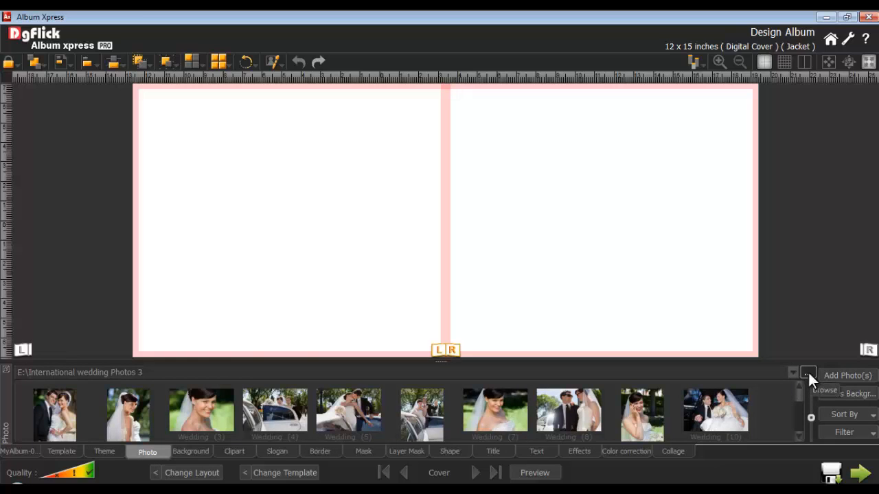
pyautogui.moveTo(811, 416); pyautogui.dragTo(812, 407)
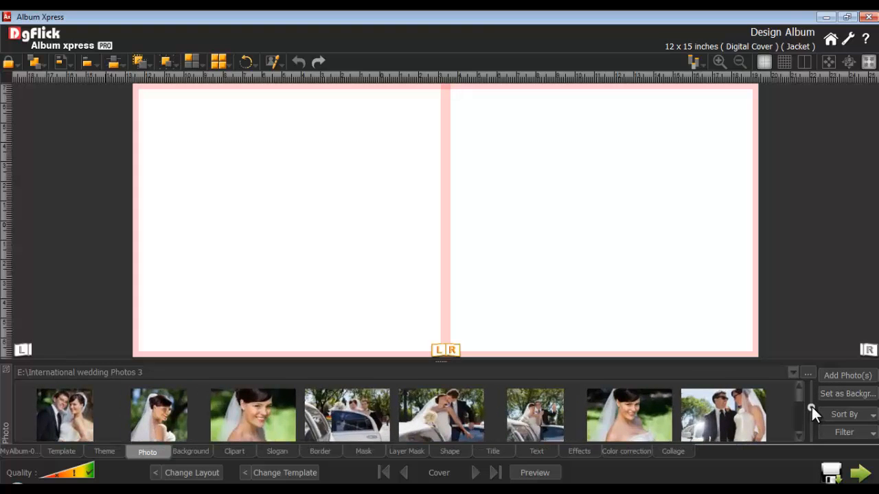
pyautogui.click(867, 415)
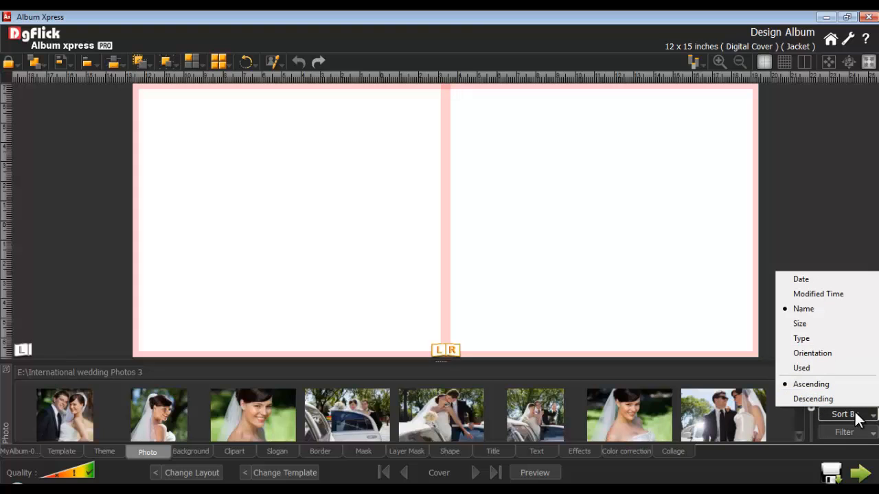
pyautogui.click(816, 398)
pyautogui.moveTo(801, 400); pyautogui.dragTo(791, 415)
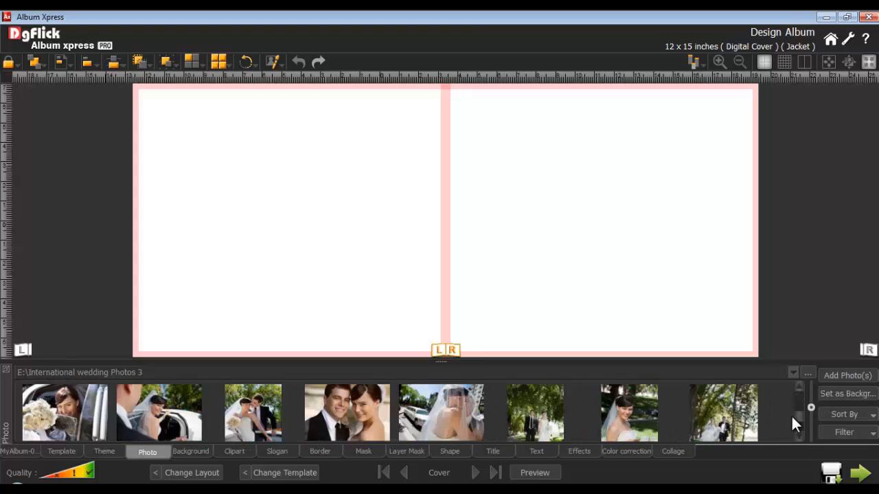
# Place the photo of the couple standing under trees on the cover, then enlarge and move it near the cover's right edge.
pyautogui.doubleClick(544, 410)
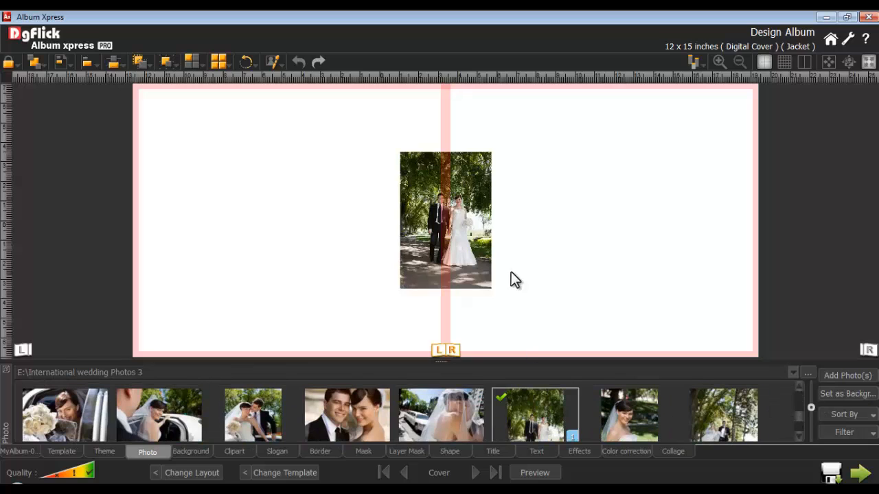
pyautogui.click(467, 218)
pyautogui.moveTo(489, 289); pyautogui.dragTo(573, 392)
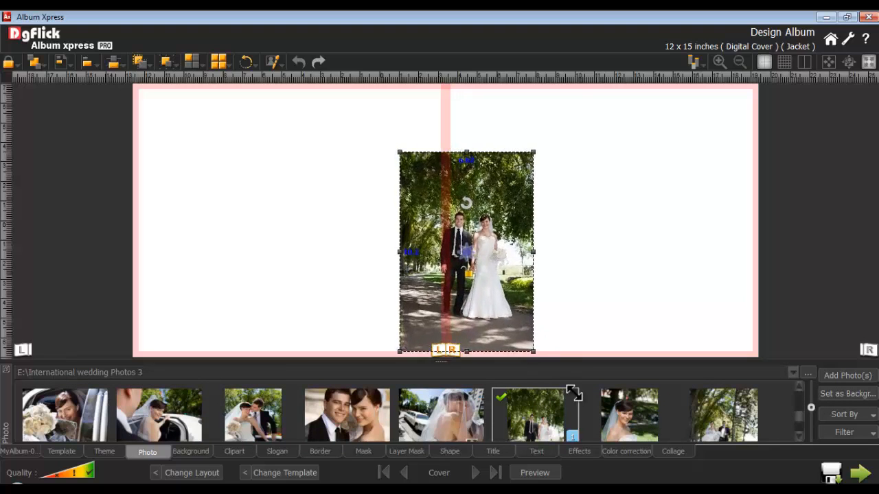
pyautogui.moveTo(504, 296); pyautogui.dragTo(723, 241)
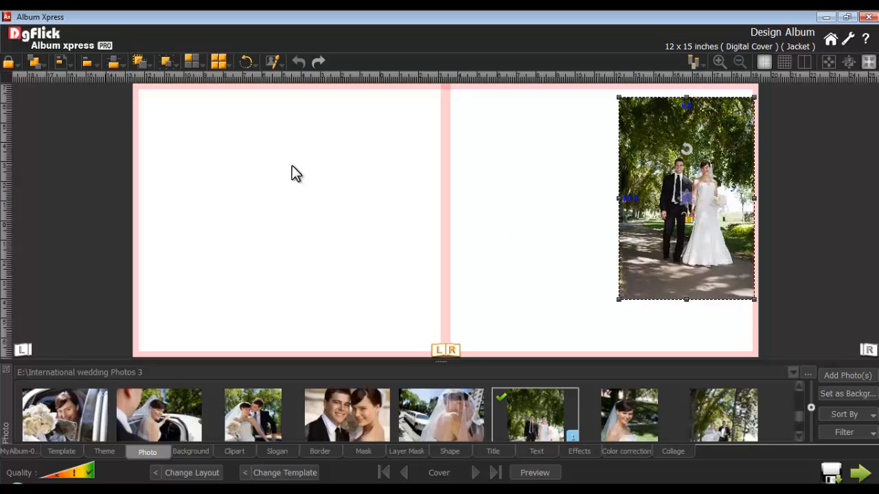
# Align the couple's photo to the cover's right edge and stretch its frame to the full cover height.
pyautogui.click(68, 64)
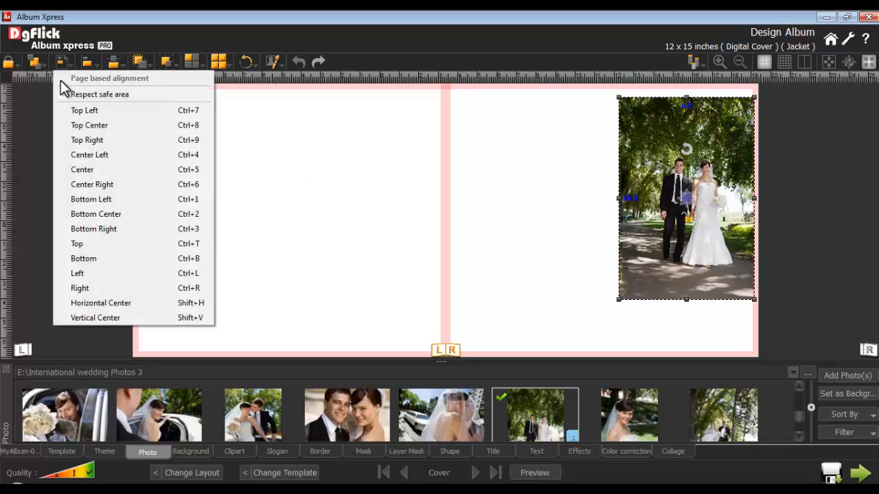
pyautogui.click(89, 289)
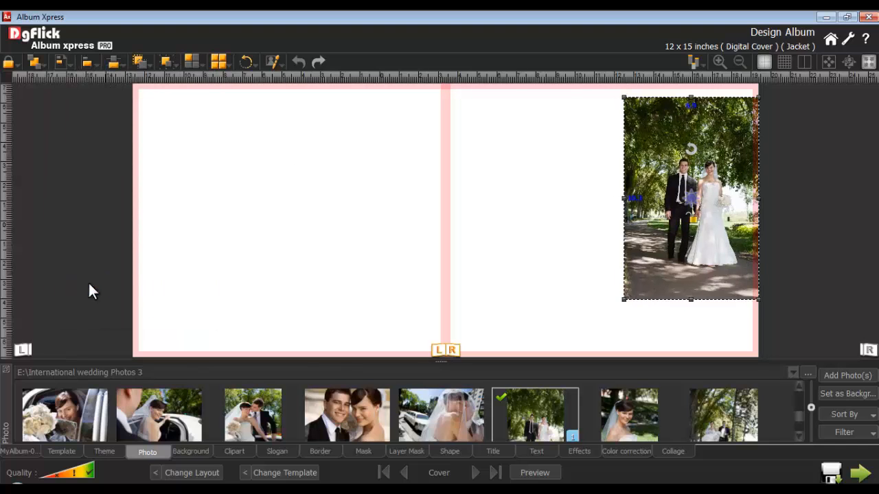
pyautogui.moveTo(691, 300); pyautogui.dragTo(691, 357)
pyautogui.moveTo(691, 97); pyautogui.dragTo(691, 83)
# Zoom in on the couple within the photo frame, widen the frame leftward and reposition the picture inside it.
pyautogui.scroll(5, 691, 210)
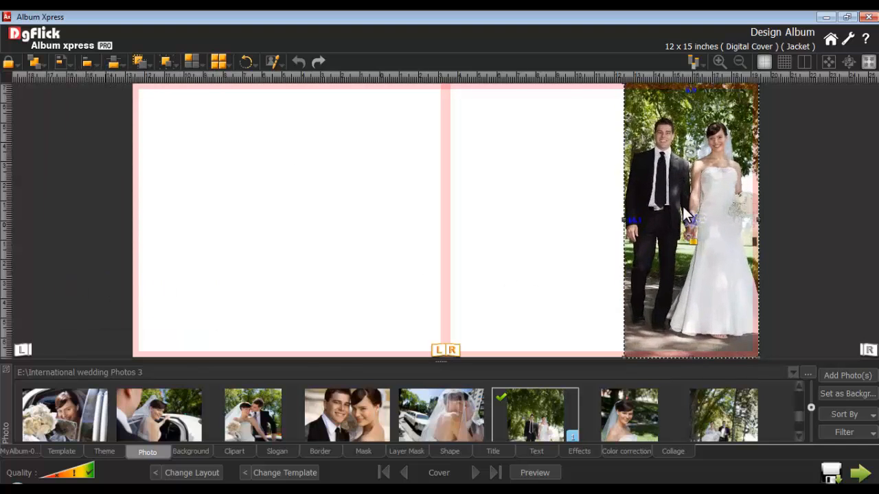
pyautogui.moveTo(624, 220); pyautogui.dragTo(593, 220)
pyautogui.moveTo(665, 215); pyautogui.dragTo(660, 217)
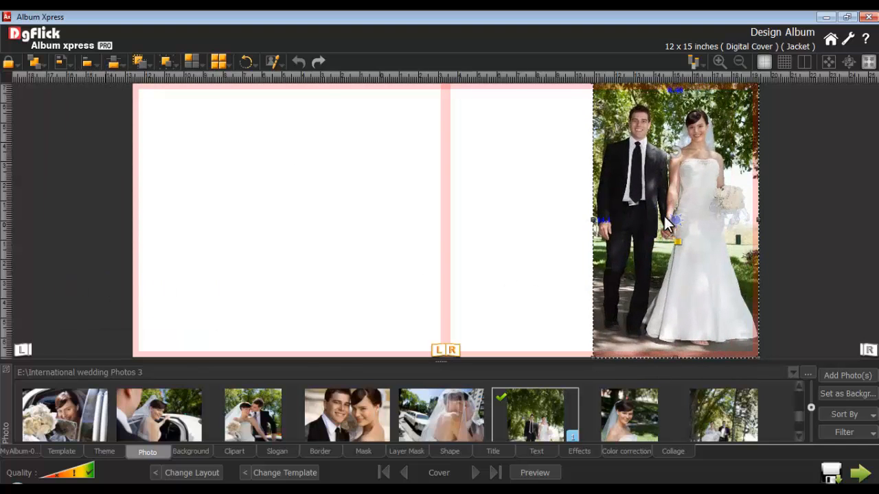
# Hide the margin overlay and colour-correct the photo with brightness -8, contrast -2, gamma 8, red -6, green -12 and blue 8.
pyautogui.click(764, 61)
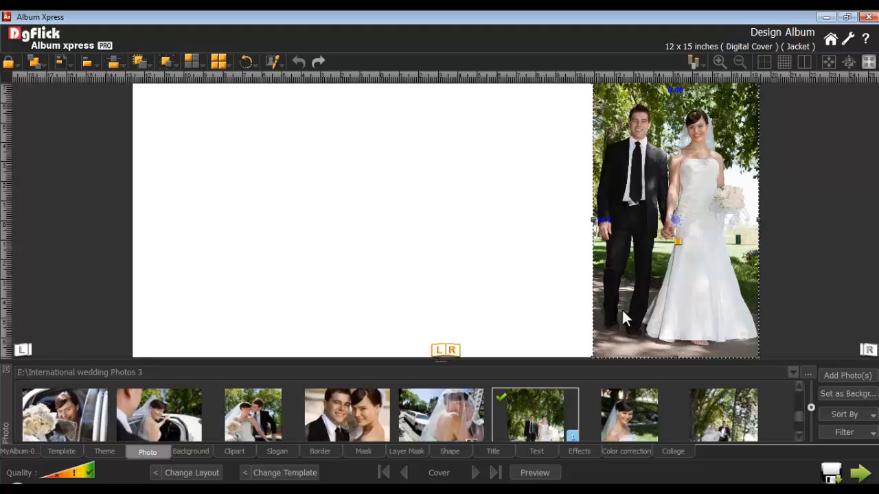
pyautogui.click(626, 452)
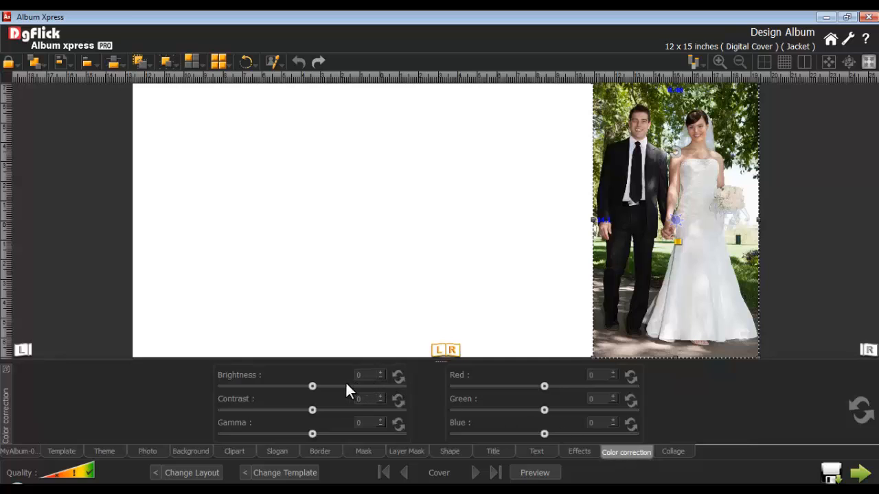
pyautogui.moveTo(310, 389); pyautogui.dragTo(310, 416)
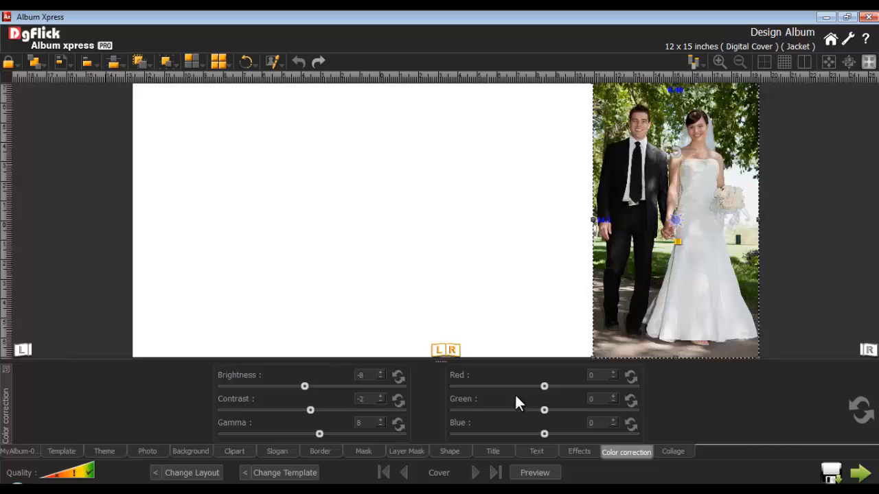
pyautogui.moveTo(544, 385); pyautogui.dragTo(533, 411)
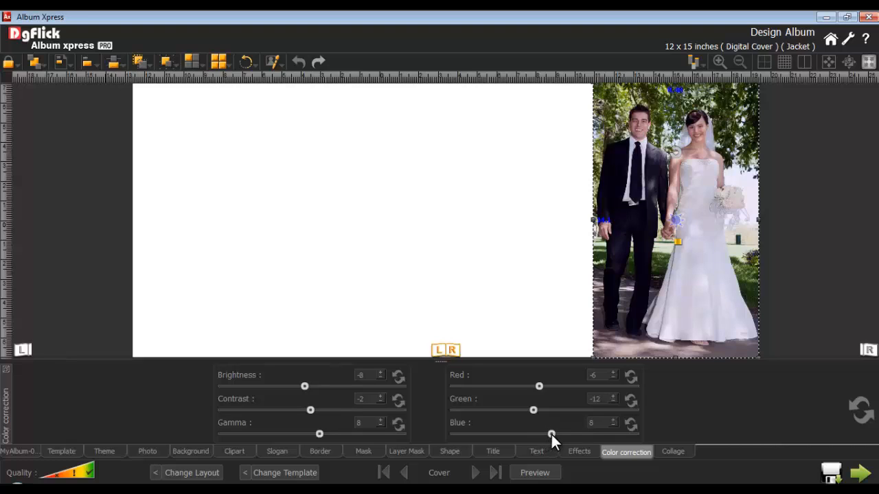
# Add a square shape to the cover, stretch it into a full-height rectangle and move it to the cover's left edge.
pyautogui.click(461, 229)
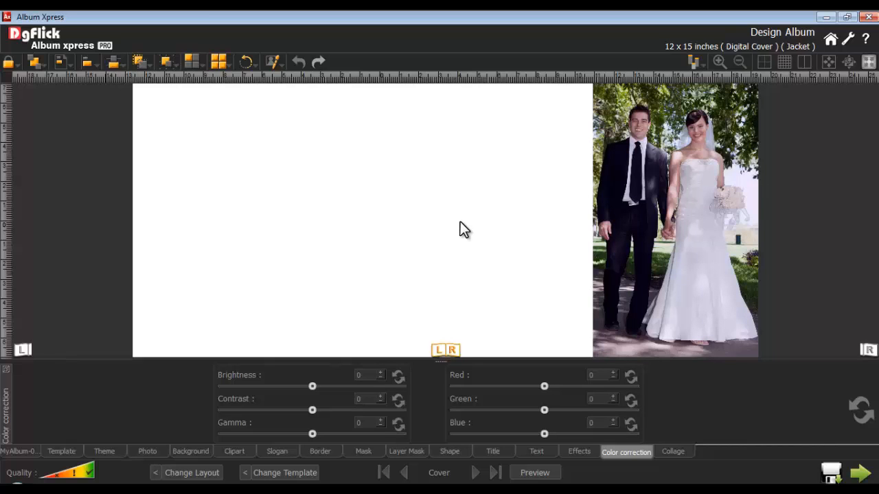
pyautogui.click(448, 453)
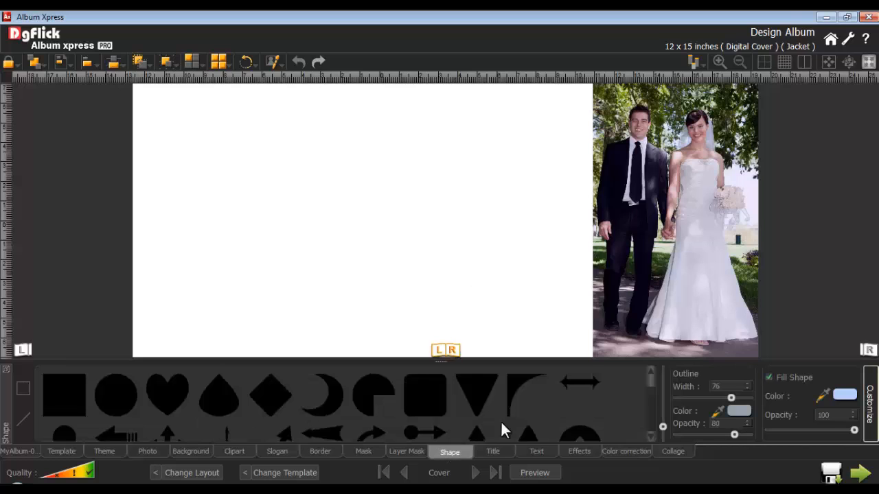
pyautogui.moveTo(649, 380)
pyautogui.mouseDown()
pyautogui.moveTo(640, 416)
pyautogui.moveTo(648, 373)
pyautogui.mouseUp()
pyautogui.click(59, 383)
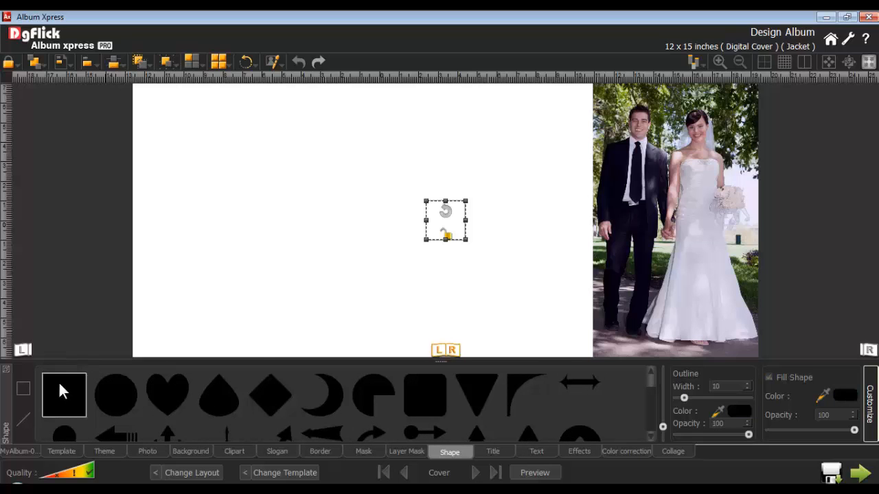
pyautogui.moveTo(426, 240); pyautogui.dragTo(357, 308)
pyautogui.moveTo(411, 201); pyautogui.dragTo(412, 96)
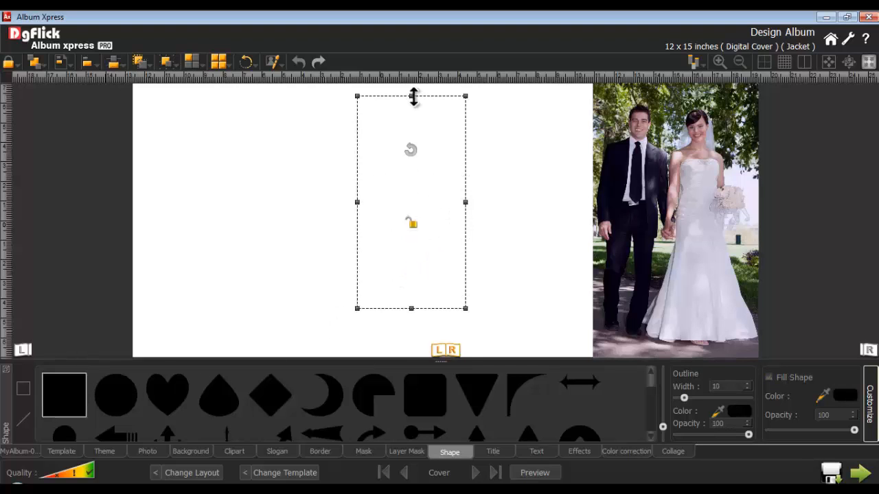
pyautogui.moveTo(412, 308); pyautogui.dragTo(195, 283)
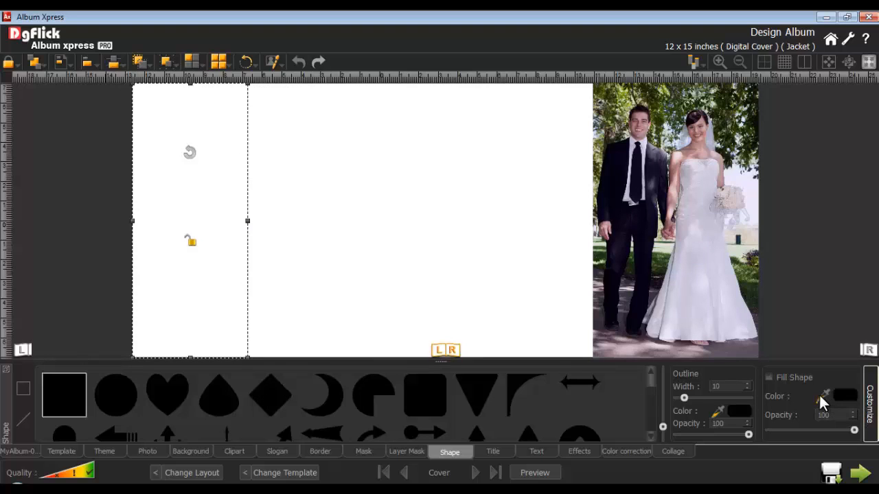
# Turn on the rectangle's fill and colour it light blue.
pyautogui.click(769, 377)
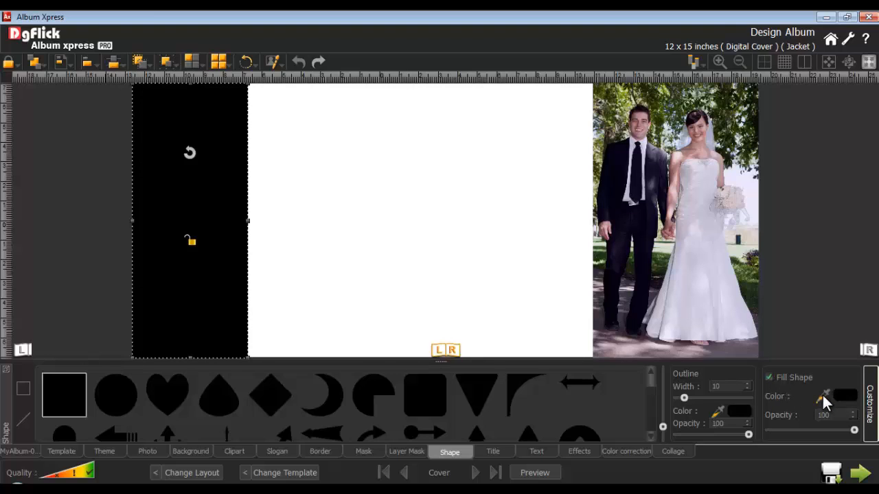
pyautogui.click(845, 395)
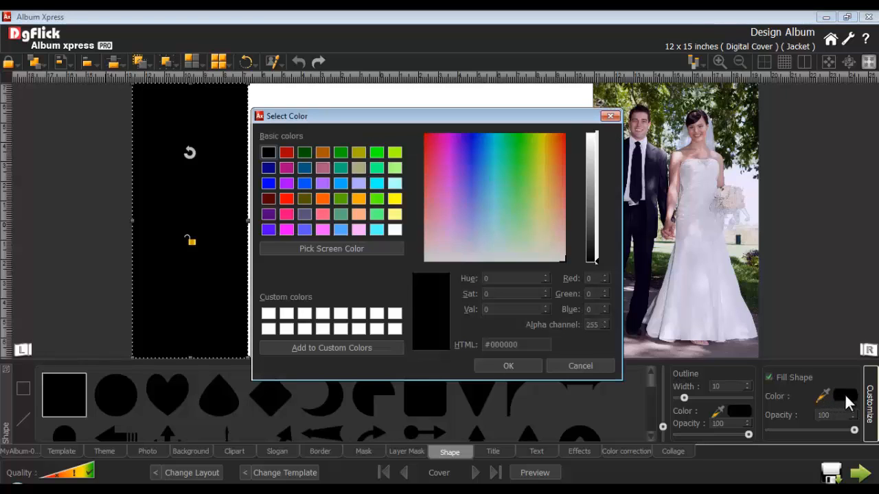
pyautogui.click(363, 228)
pyautogui.click(504, 364)
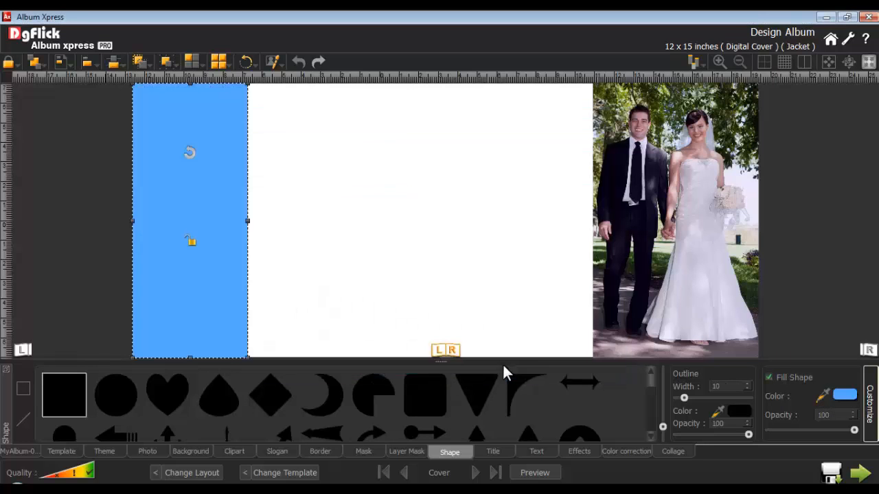
# Set the rectangle's outline width to 75 and its outline colour to dark blue #285078.
pyautogui.doubleClick(718, 424)
pyautogui.click(728, 399)
pyautogui.click(740, 410)
pyautogui.moveTo(598, 141); pyautogui.dragTo(603, 204)
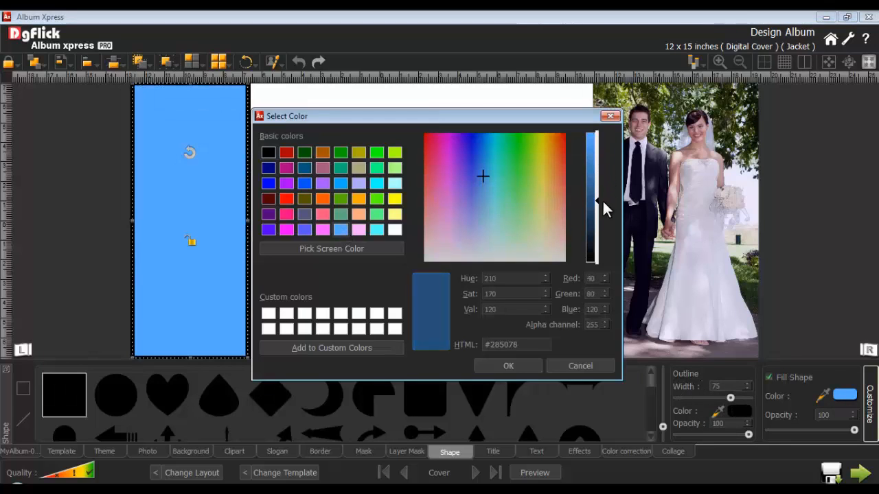
pyautogui.click(525, 366)
# Extend the rectangle past the cover's left and top edges and change its fill to lavender.
pyautogui.moveTo(130, 226); pyautogui.dragTo(121, 226)
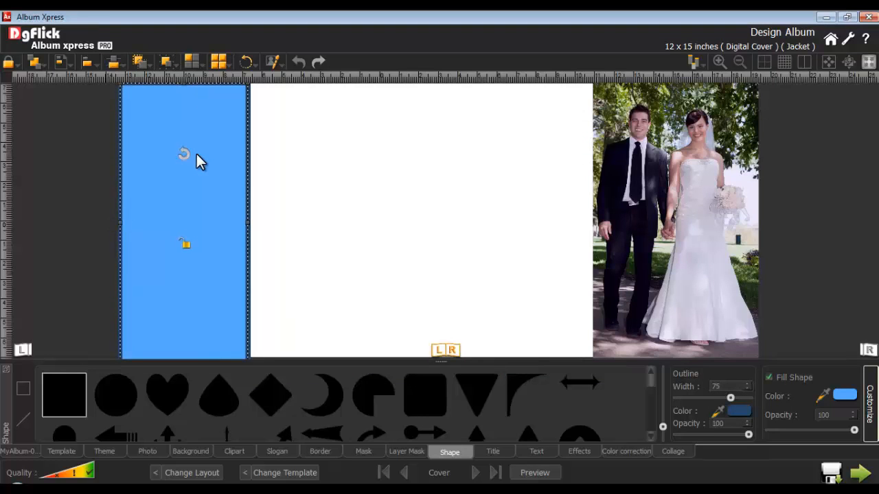
pyautogui.moveTo(185, 85); pyautogui.dragTo(184, 77)
pyautogui.click(844, 395)
pyautogui.click(359, 183)
pyautogui.click(508, 366)
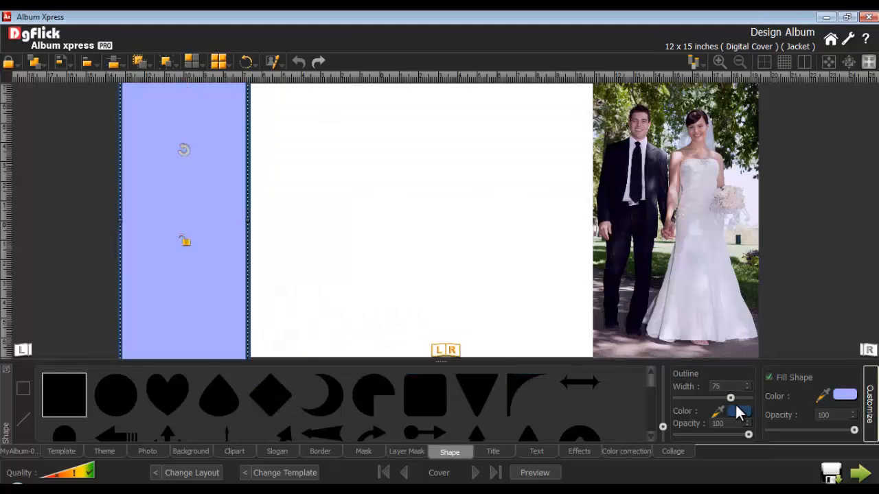
# Recolour the rectangle's outline to a muted lavender and shift the shape farther beyond the cover's left edge.
pyautogui.click(739, 411)
pyautogui.click(359, 183)
pyautogui.click(508, 366)
pyautogui.moveTo(233, 257); pyautogui.dragTo(192, 256)
pyautogui.click(281, 287)
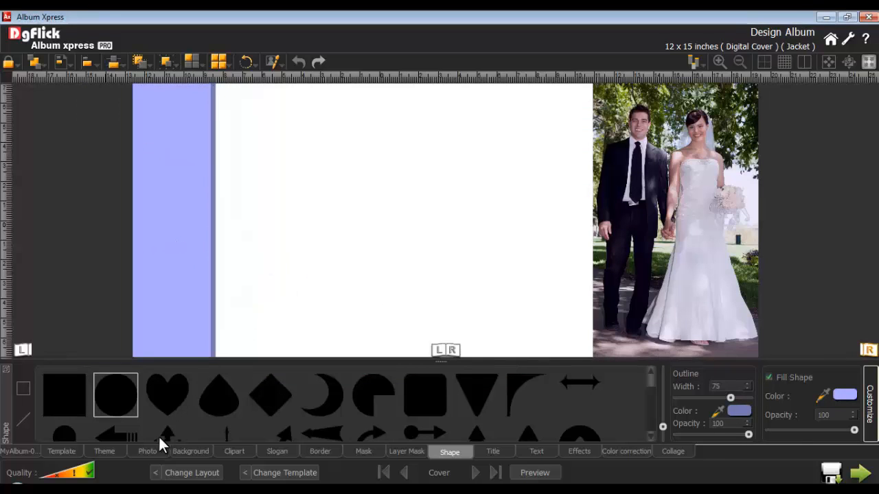
# Add the bride's bouquet portrait and the photo of the couple kissing in the car, then shrink the kissing photo.
pyautogui.click(148, 452)
pyautogui.doubleClick(621, 417)
pyautogui.scroll(-3, 797, 402)
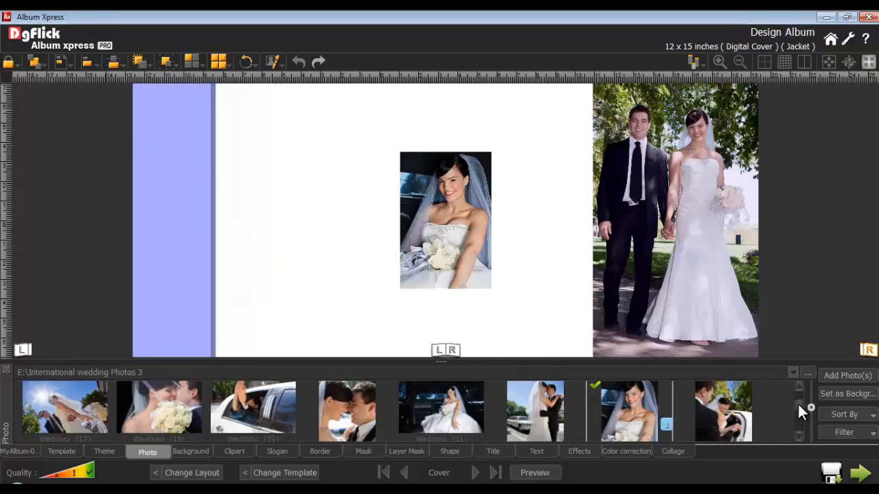
pyautogui.doubleClick(350, 412)
pyautogui.moveTo(549, 153); pyautogui.dragTo(457, 213)
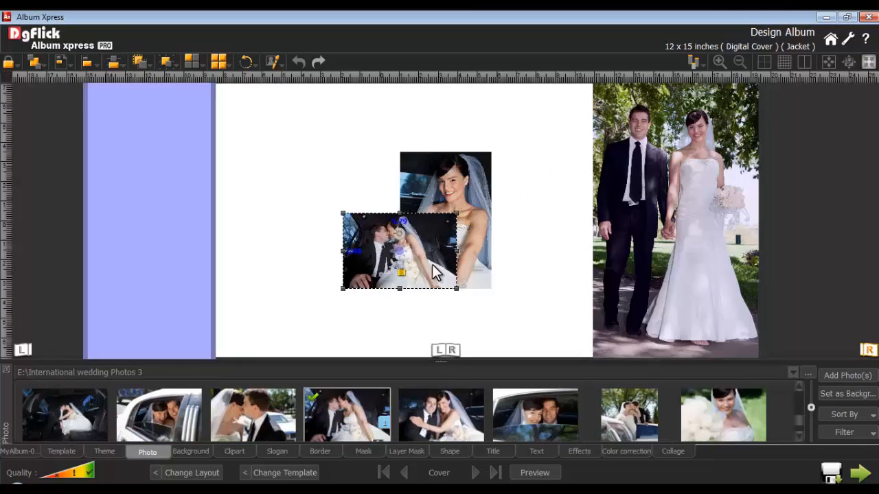
# Move the bride's portrait over the lavender band's right edge and place the kissing photo beside it, with their bottoms level.
pyautogui.moveTo(434, 266); pyautogui.dragTo(423, 298)
pyautogui.moveTo(436, 201); pyautogui.dragTo(205, 247)
pyautogui.click(387, 285)
pyautogui.moveTo(387, 284); pyautogui.dragTo(330, 300)
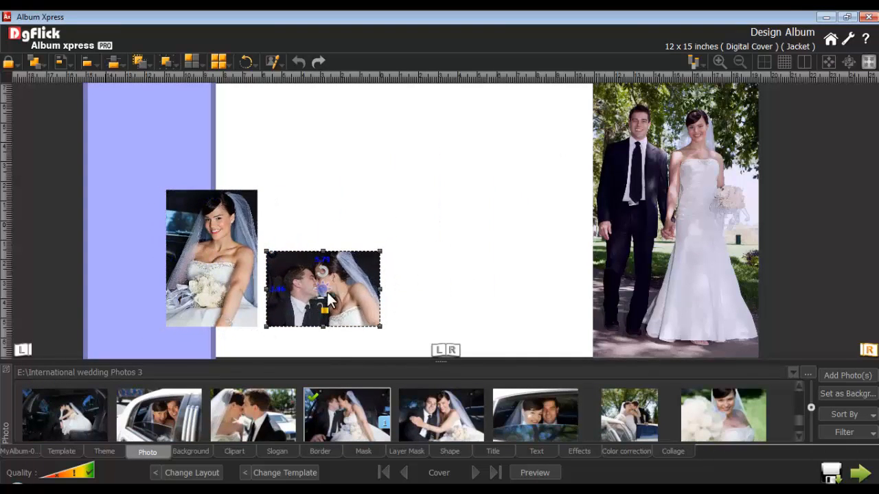
# Apply a thin dark shadow preset to both the bride's portrait and the kissing photo.
pyautogui.keyDown('ctrl'); pyautogui.click(229, 273); pyautogui.keyUp('ctrl')
pyautogui.click(578, 452)
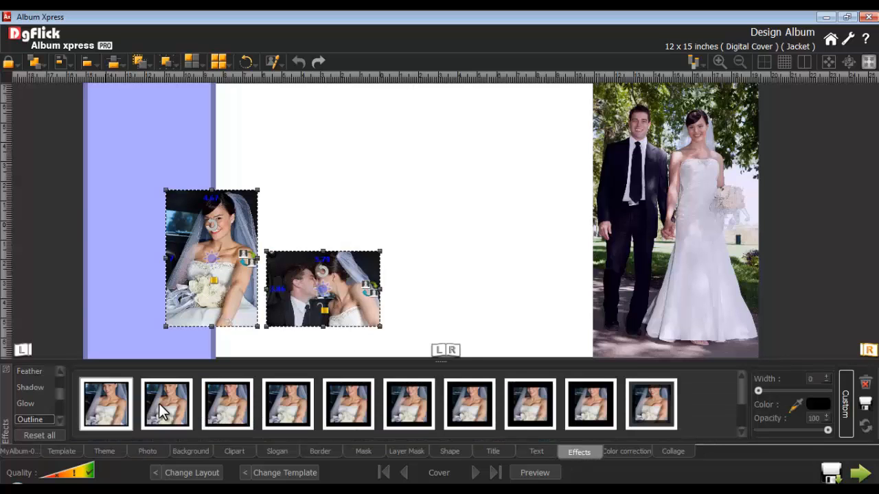
pyautogui.click(48, 389)
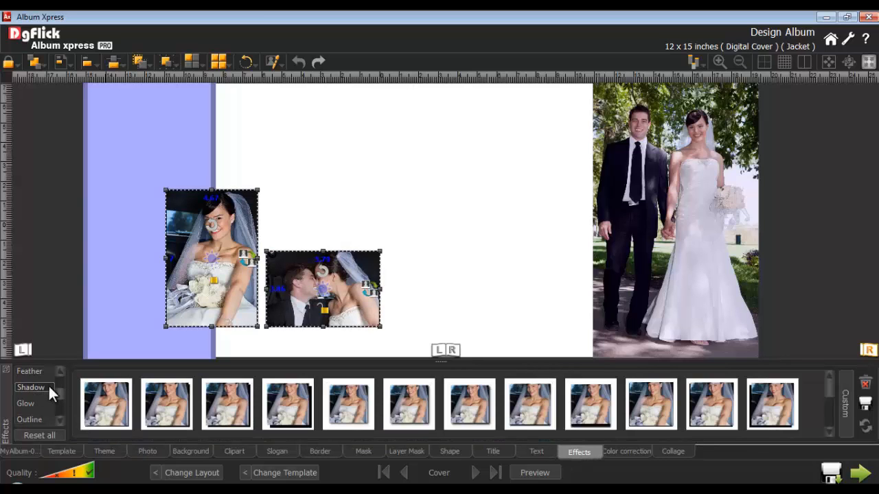
pyautogui.click(464, 406)
pyautogui.click(475, 319)
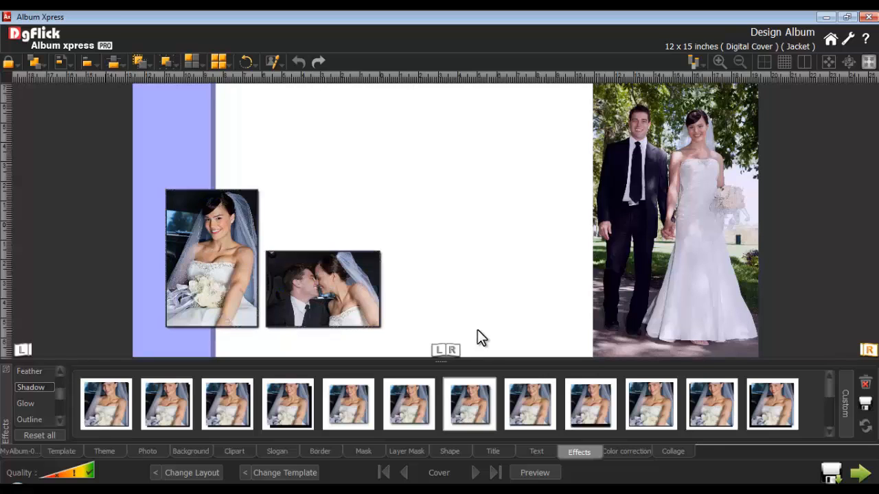
# Add the text "Weds On" to the cover and set its font to Bar.
pyautogui.click(537, 453)
pyautogui.click(277, 381)
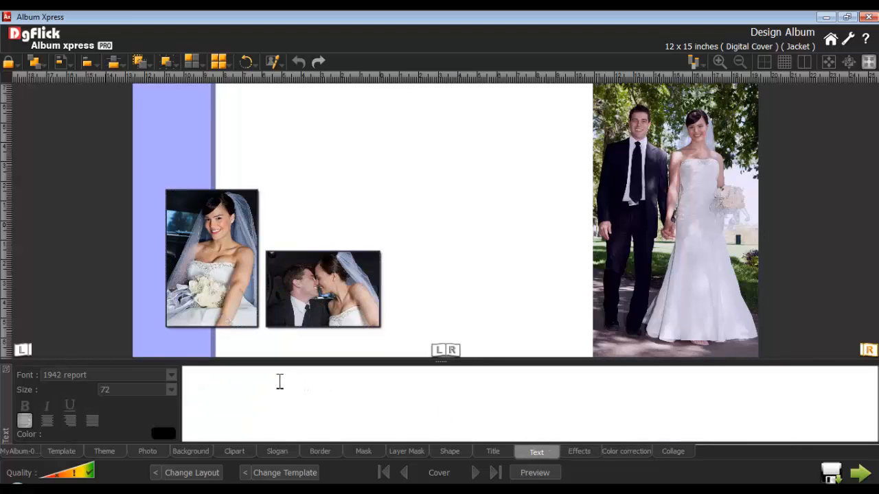
pyautogui.write('Weds On')
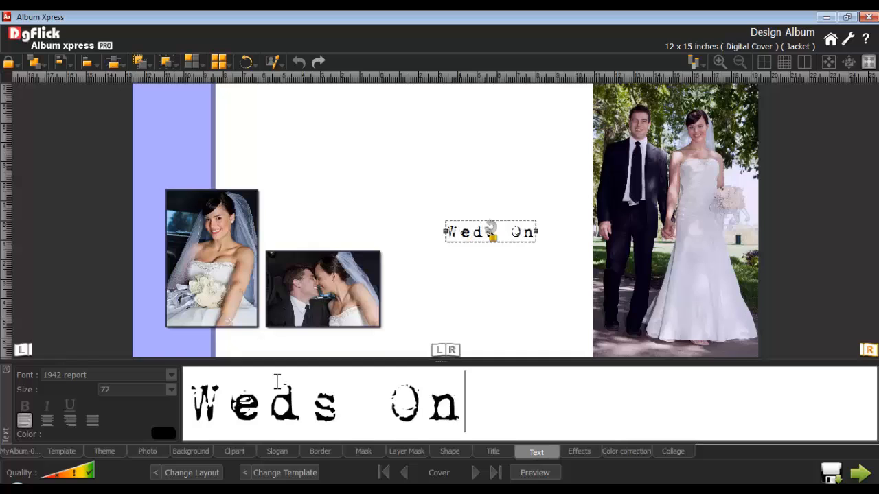
pyautogui.click(171, 375)
pyautogui.scroll(-10, 256, 254)
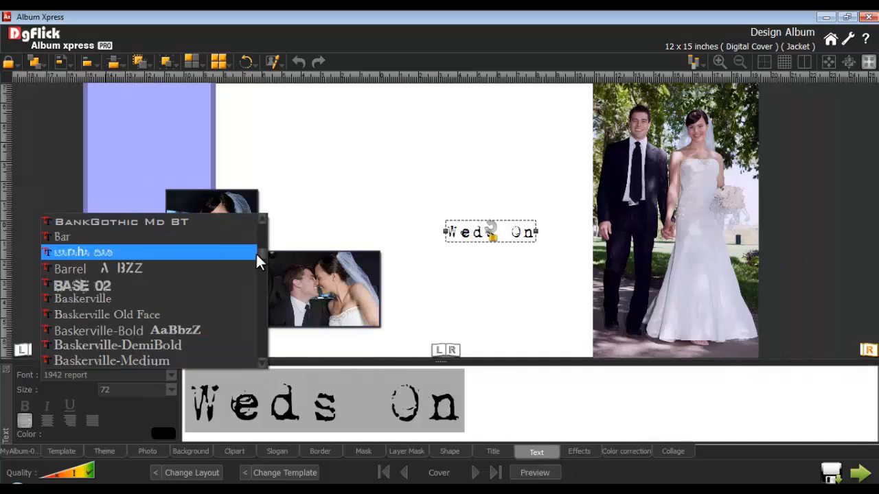
pyautogui.click(65, 237)
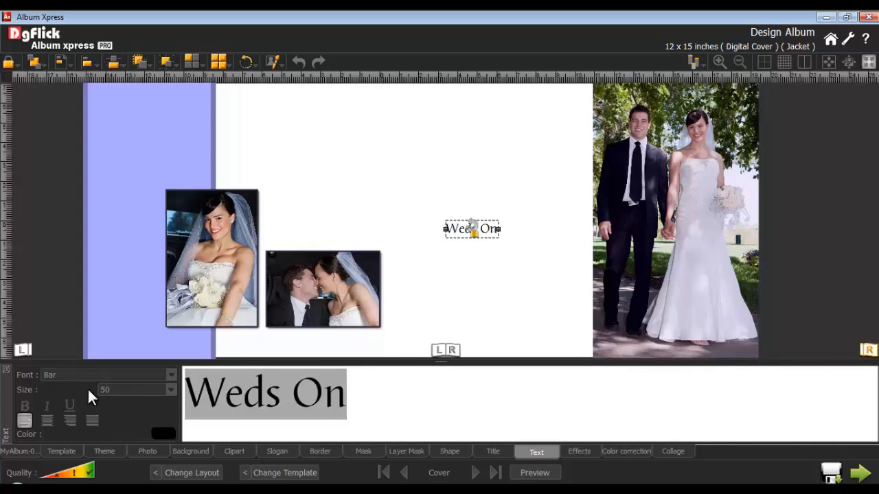
# Colour the "Weds On" text a dark slate blue.
pyautogui.click(170, 433)
pyautogui.click(471, 219)
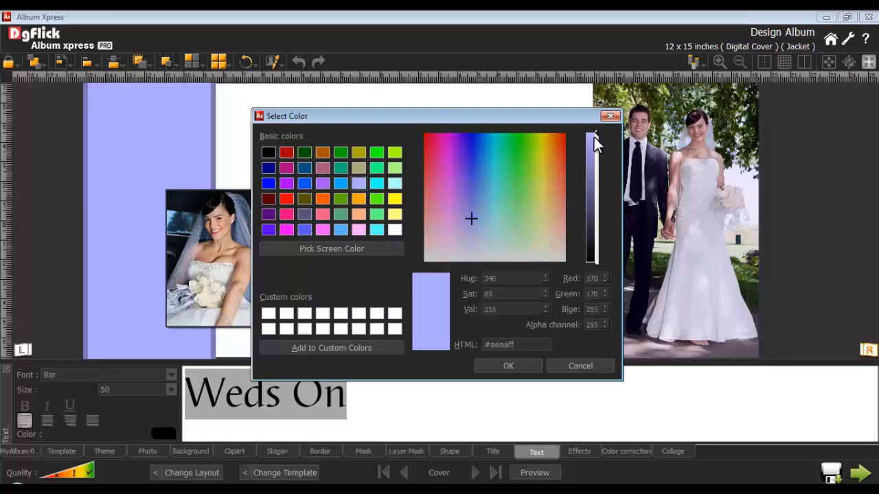
pyautogui.moveTo(594, 139); pyautogui.dragTo(589, 228)
pyautogui.click(509, 366)
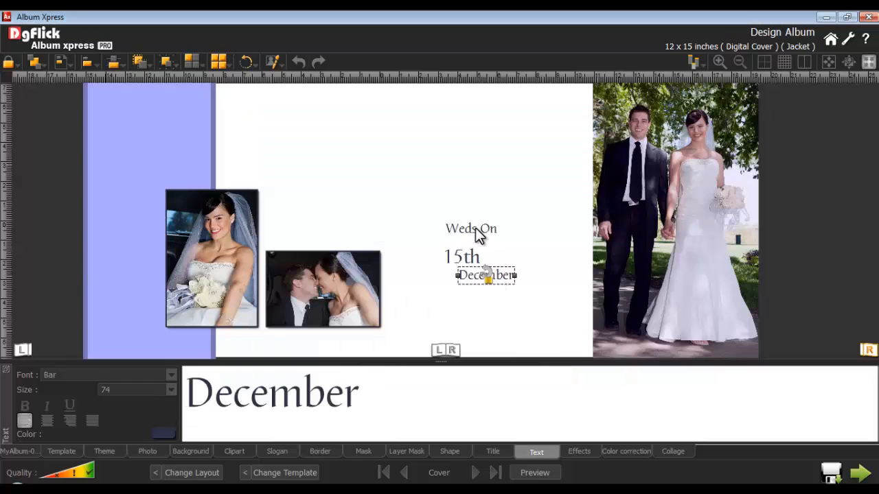
# Place "Weds On" above the bride's portrait, "15th" to its upper right and "December" just above the kissing photo.
pyautogui.moveTo(472, 231); pyautogui.dragTo(228, 190)
pyautogui.moveTo(459, 260); pyautogui.dragTo(279, 209)
pyautogui.click(470, 281)
pyautogui.moveTo(470, 287); pyautogui.dragTo(281, 249)
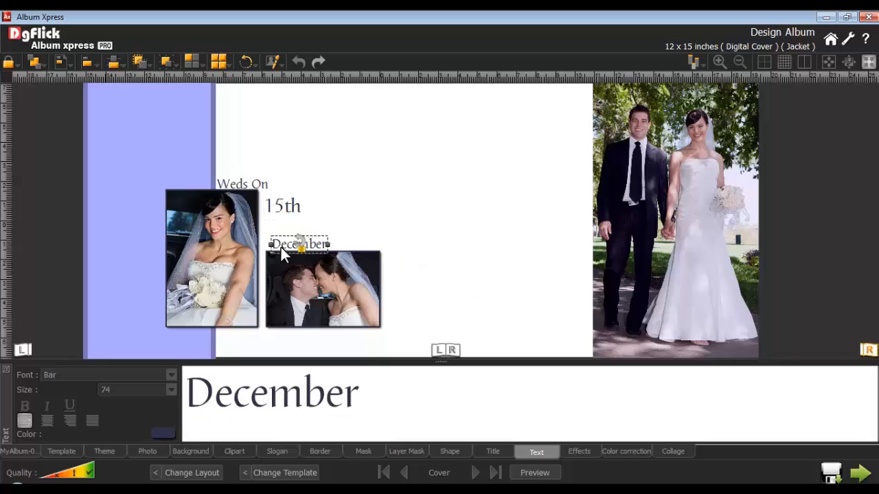
# Rotate the "15th" text 90 degrees clockwise.
pyautogui.click(281, 208)
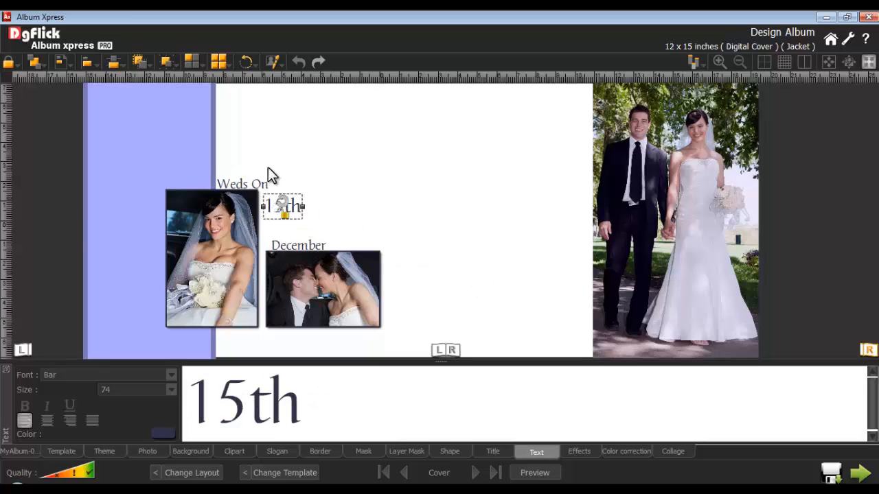
pyautogui.click(242, 60)
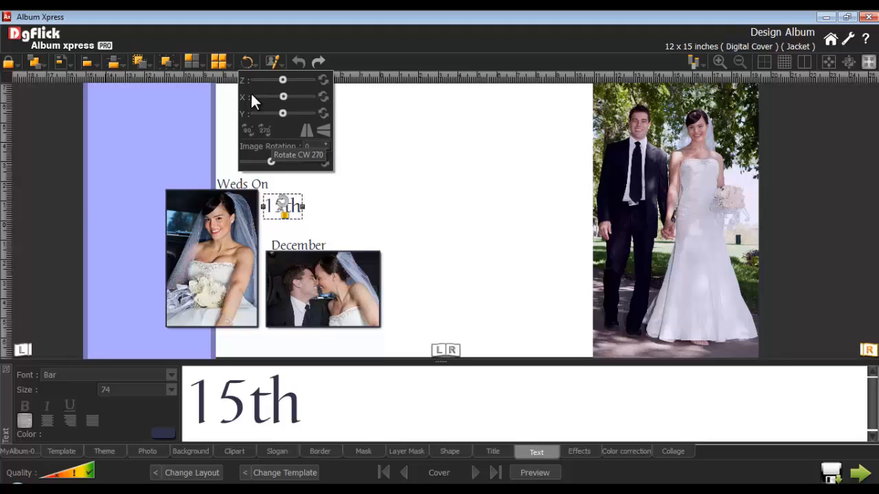
pyautogui.click(247, 130)
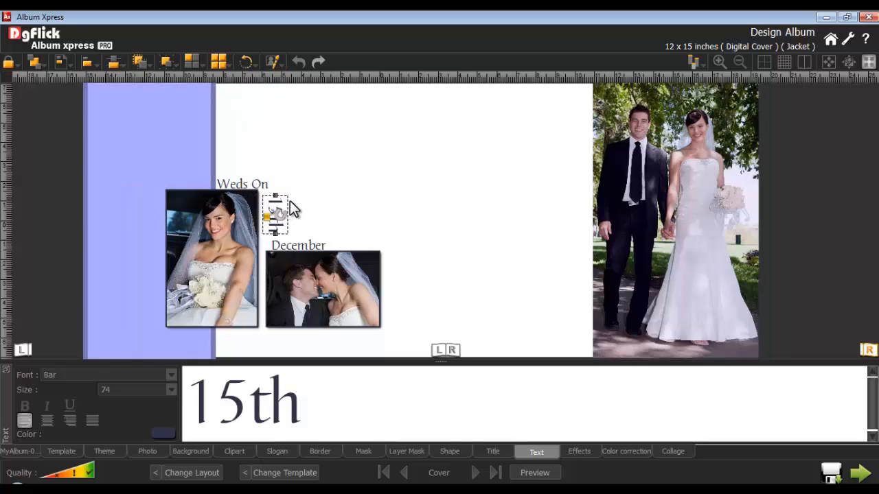
pyautogui.click(350, 210)
# Add a circle shape, stretch it into a tall oval and align it to the Center Left of the right page.
pyautogui.click(450, 451)
pyautogui.doubleClick(112, 399)
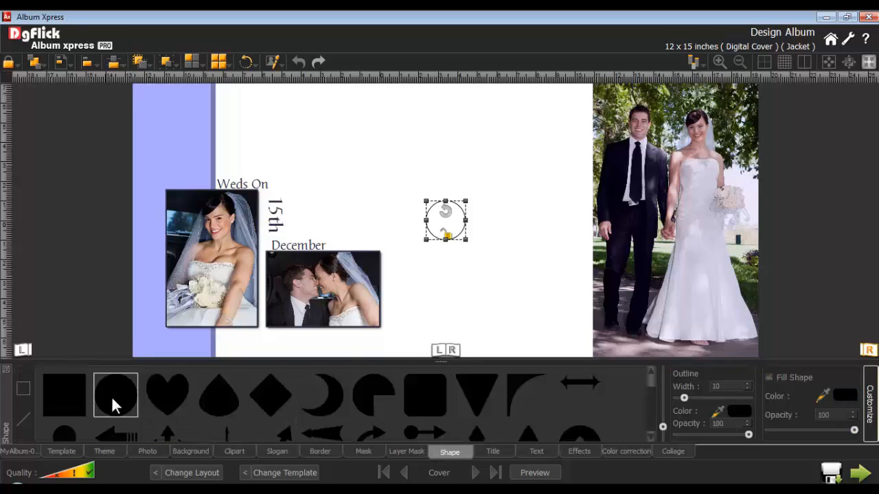
pyautogui.moveTo(467, 241); pyautogui.dragTo(527, 350)
pyautogui.moveTo(489, 277); pyautogui.dragTo(540, 202)
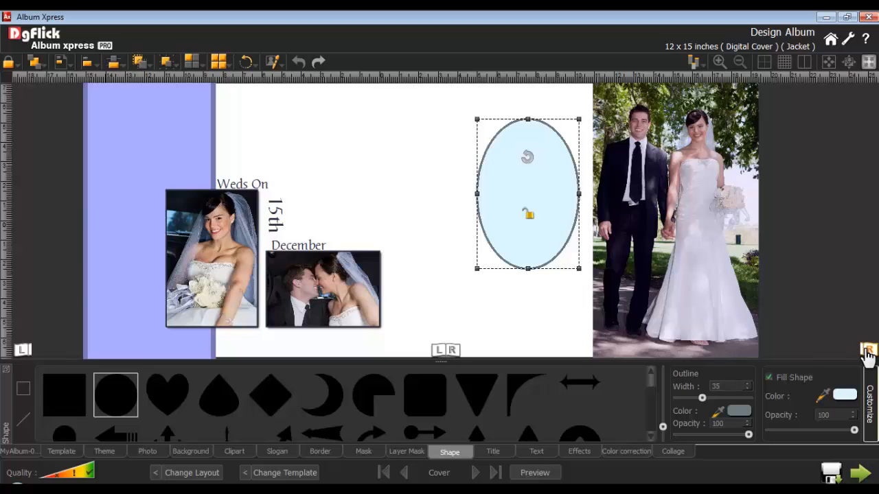
pyautogui.click(61, 62)
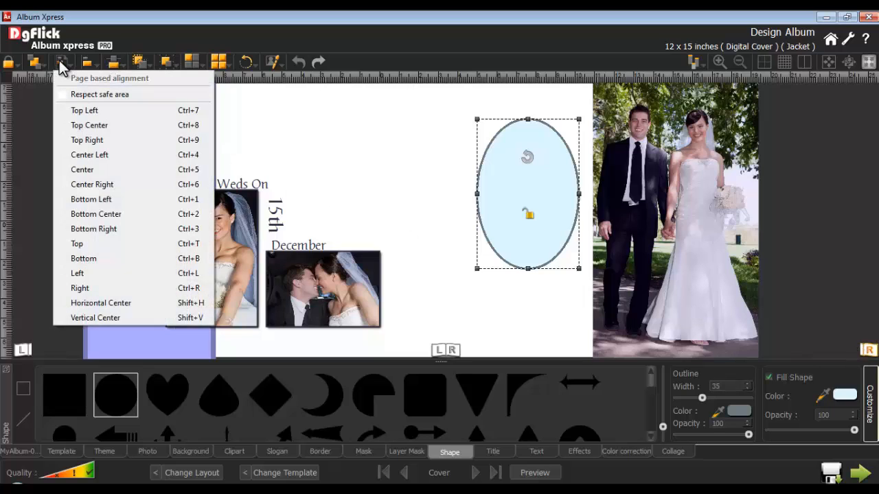
pyautogui.click(87, 154)
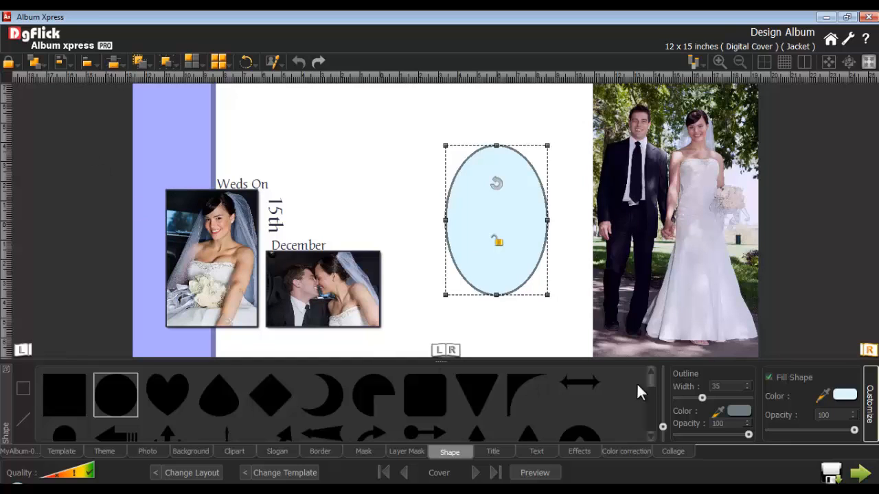
# Add a wide symmetrical flourish shape, show the grid and centre the flourish on the top of the oval.
pyautogui.scroll(-5, 636, 382)
pyautogui.click(266, 392)
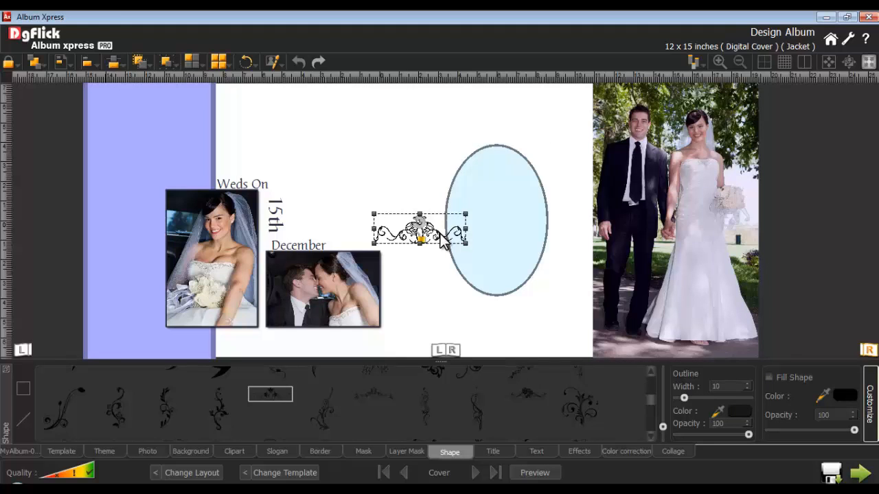
pyautogui.click(784, 62)
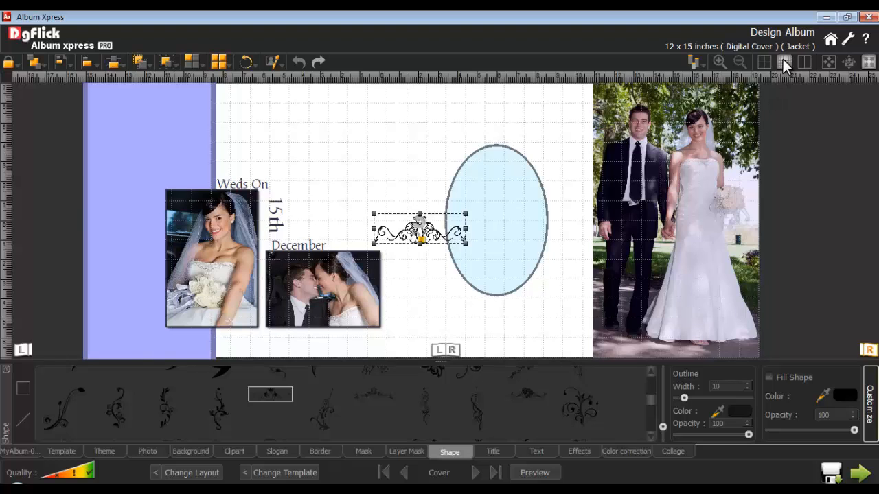
pyautogui.moveTo(410, 239); pyautogui.dragTo(486, 160)
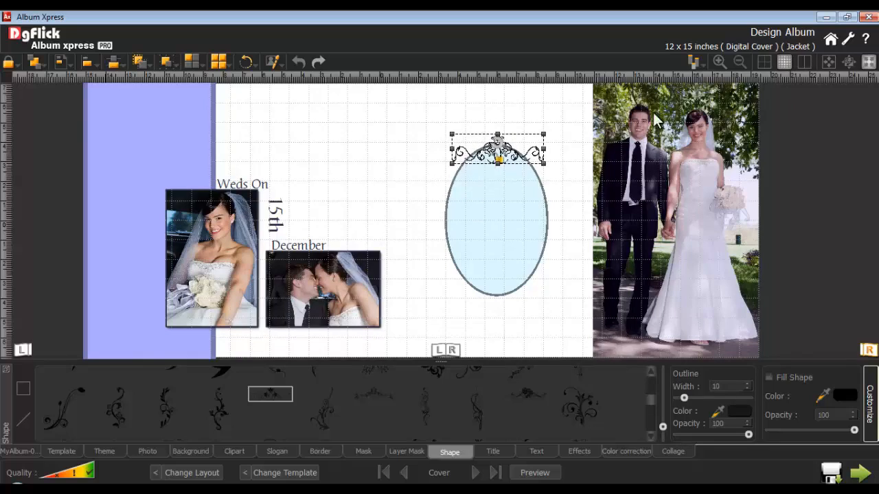
# Hide the grid and align the oval and the flourish above it to each other with Horizontal Center.
pyautogui.click(784, 62)
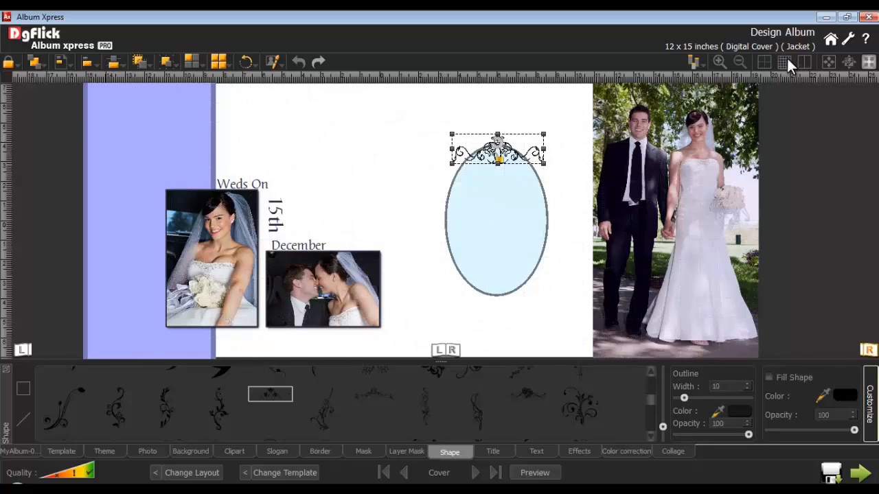
pyautogui.click(514, 192)
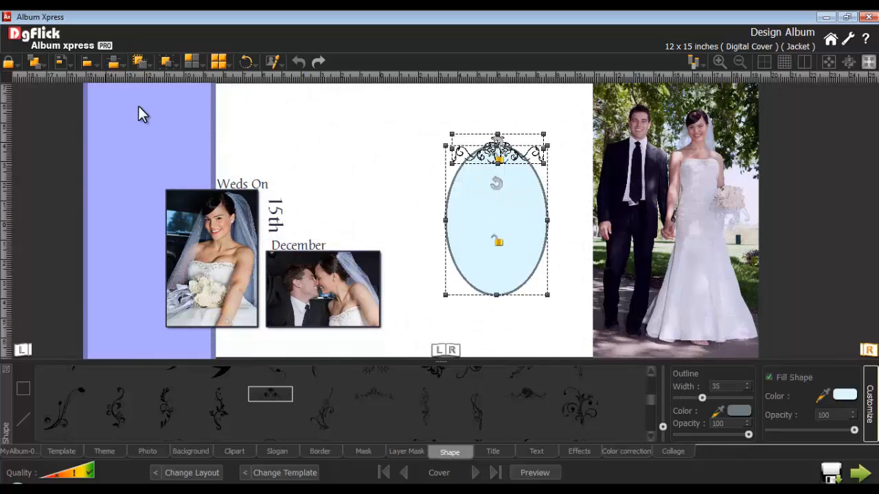
pyautogui.click(87, 63)
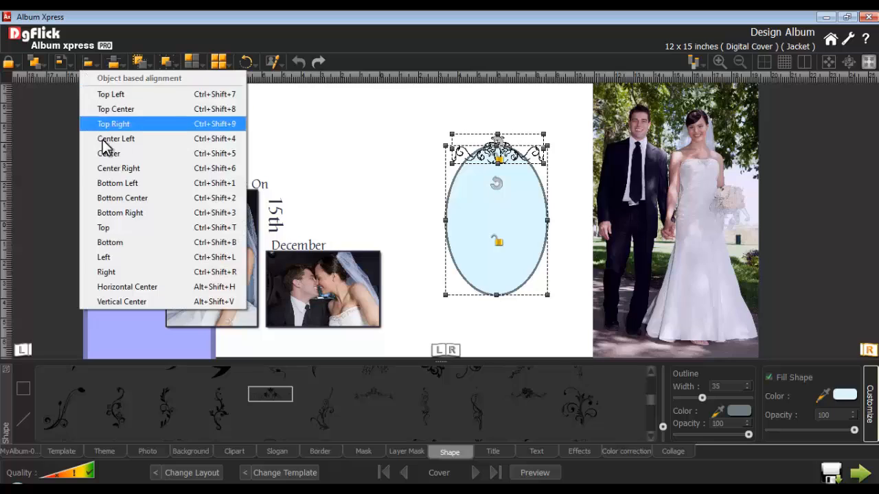
pyautogui.click(127, 287)
pyautogui.click(389, 203)
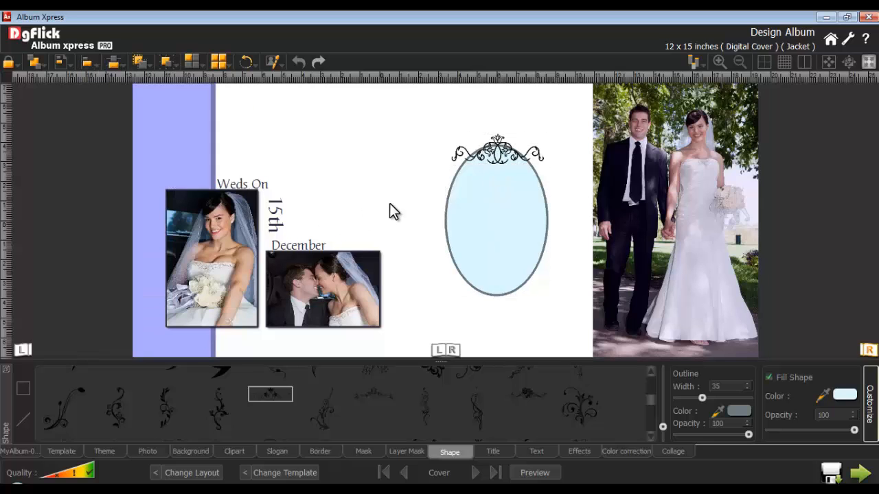
# Duplicate the flourish, flip the copy vertically and centre it on the bottom edge of the oval.
pyautogui.click(509, 159)
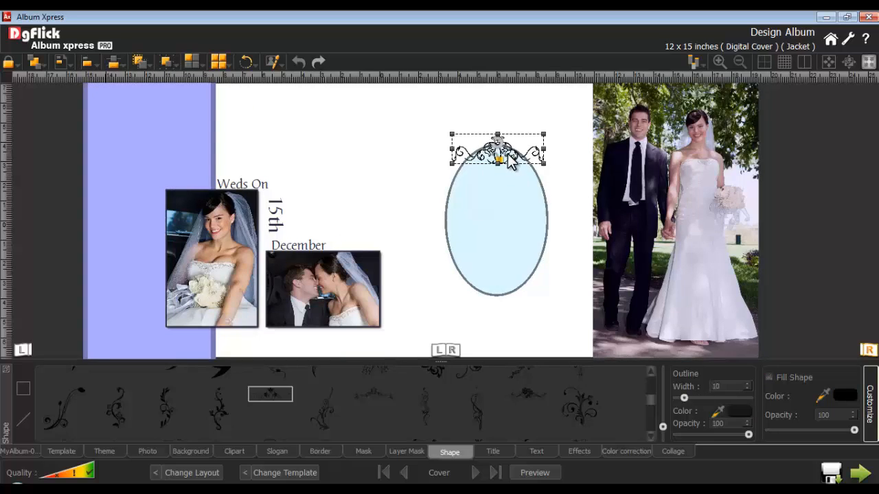
pyautogui.hotkey('ctrl', 'c')
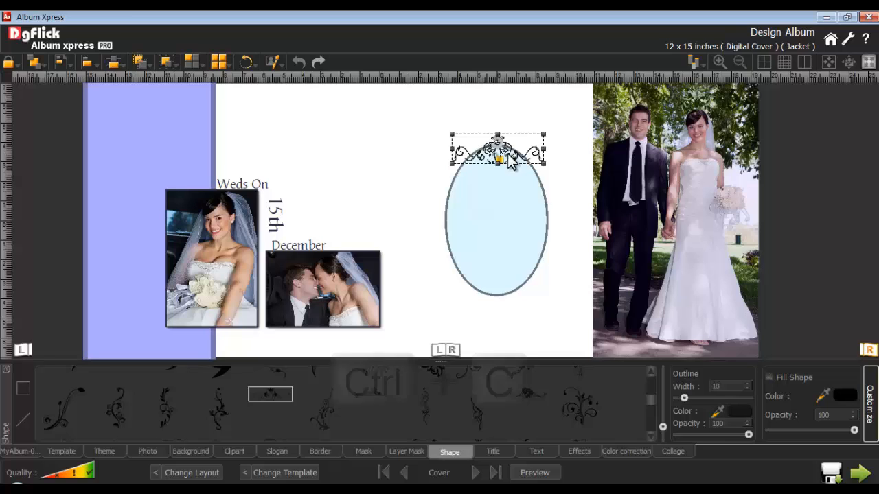
pyautogui.hotkey('ctrl', 'v')
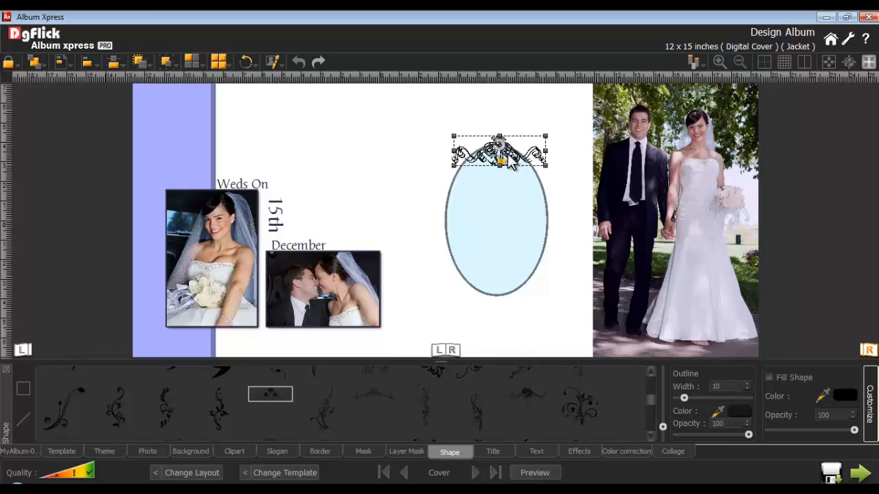
pyautogui.moveTo(504, 157); pyautogui.dragTo(500, 199)
pyautogui.click(246, 62)
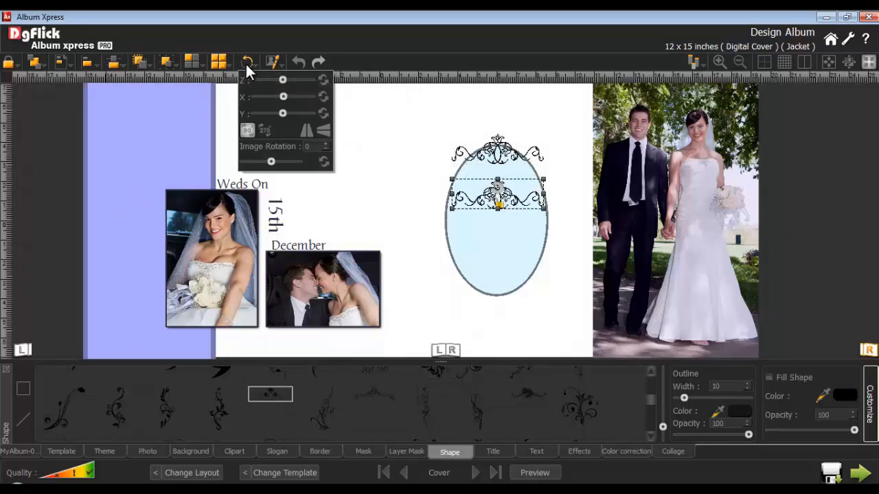
pyautogui.click(324, 132)
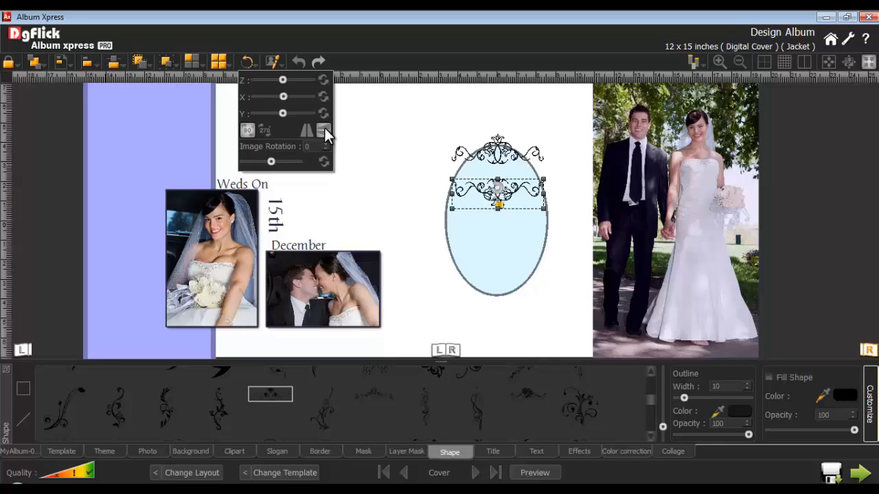
pyautogui.moveTo(500, 200); pyautogui.dragTo(500, 284)
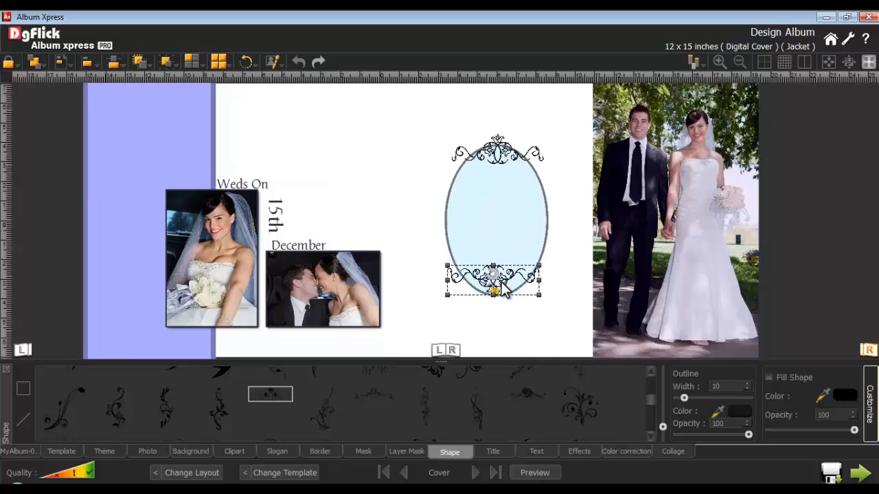
pyautogui.click(492, 343)
# Add a title with the bride's first name and place it in the upper part of the oval.
pyautogui.click(493, 451)
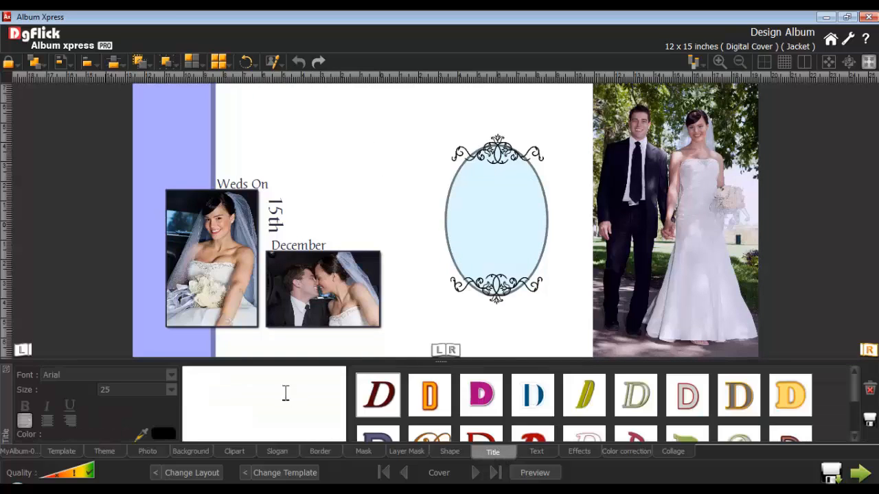
pyautogui.click(254, 383)
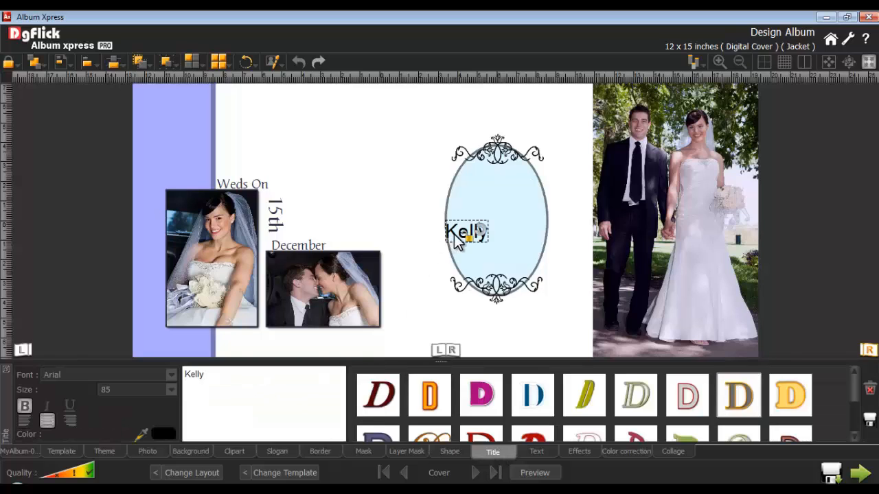
pyautogui.moveTo(454, 234); pyautogui.dragTo(488, 200)
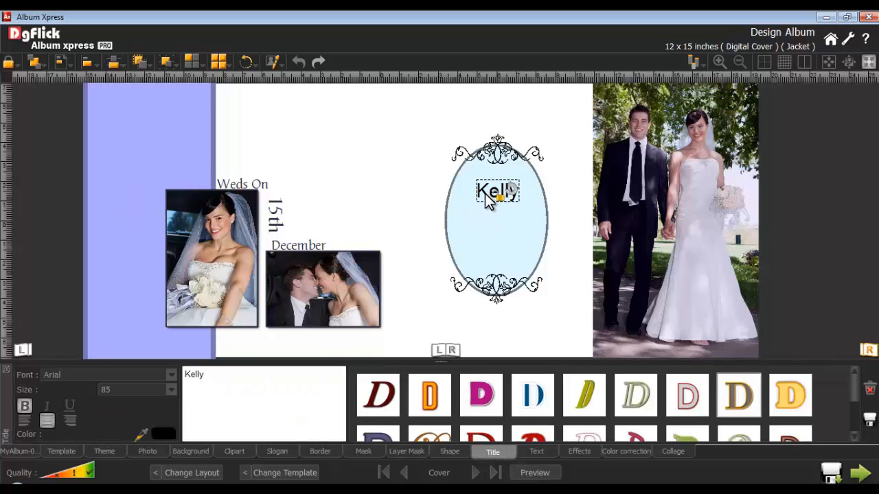
# Format the bride's name in bold CaslonNo540SwaD at size 95 and apply the eighth preset title style.
pyautogui.click(168, 371)
pyautogui.scroll(-5, 206, 261)
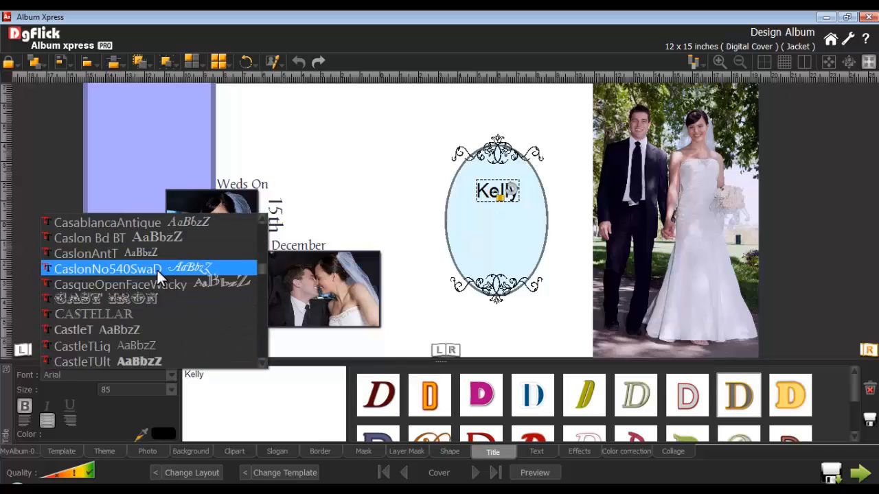
pyautogui.click(157, 268)
pyautogui.moveTo(122, 391); pyautogui.dragTo(90, 391)
pyautogui.write('95')
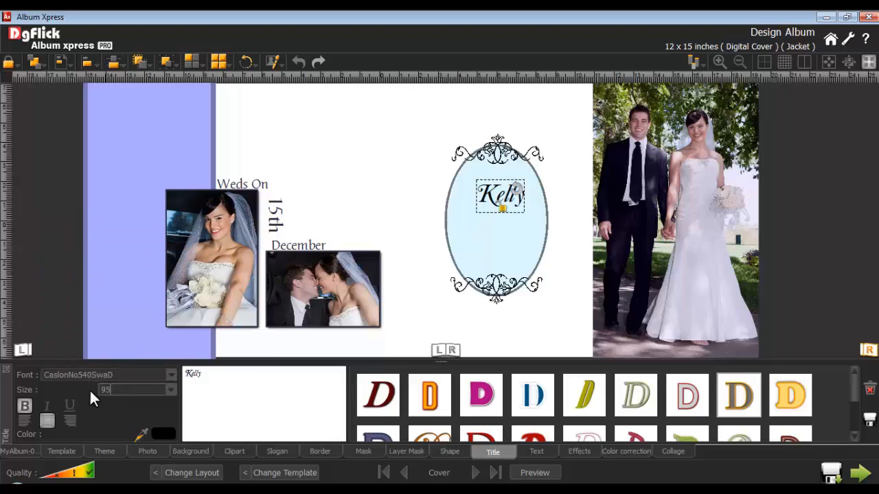
pyautogui.click(24, 408)
pyautogui.click(738, 393)
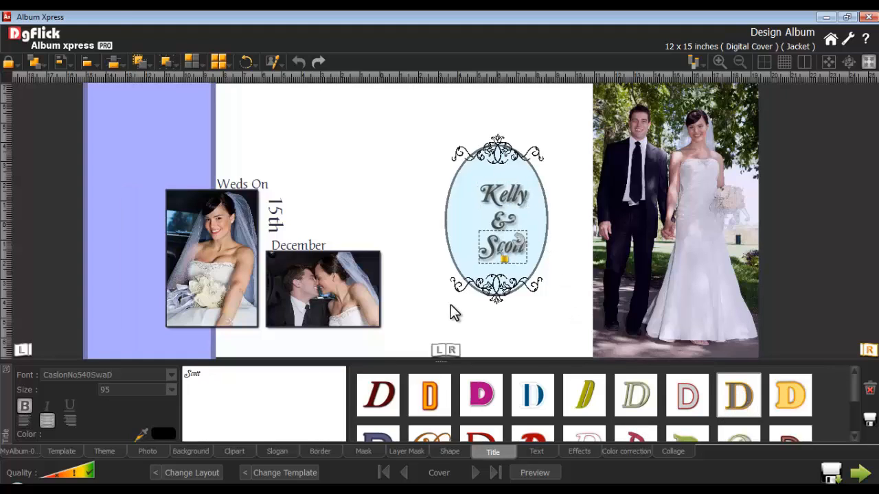
# Group the two first names and the "&" inside the oval into one object.
pyautogui.click(508, 218)
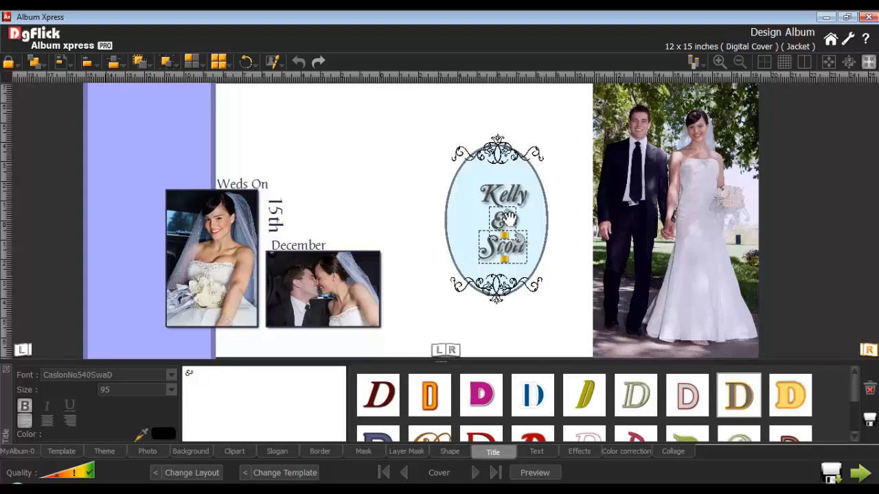
pyautogui.keyDown('shift'); pyautogui.click(504, 196); pyautogui.keyUp('shift')
pyautogui.click(165, 65)
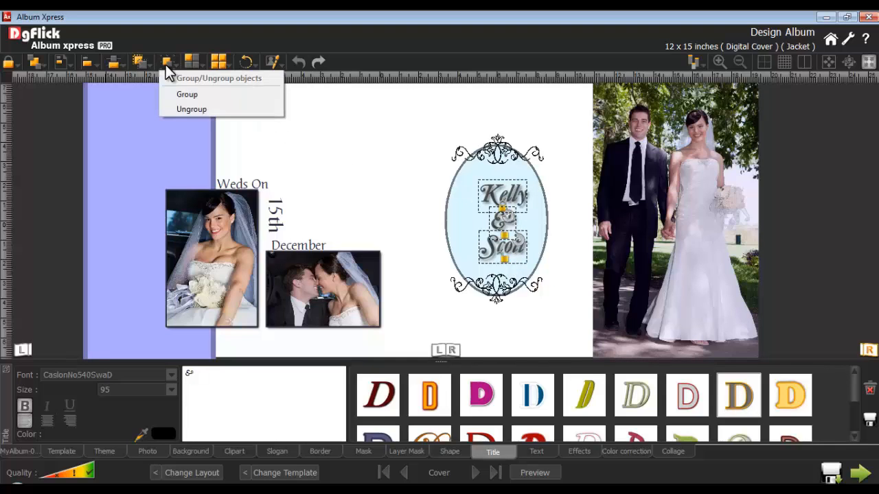
pyautogui.click(188, 94)
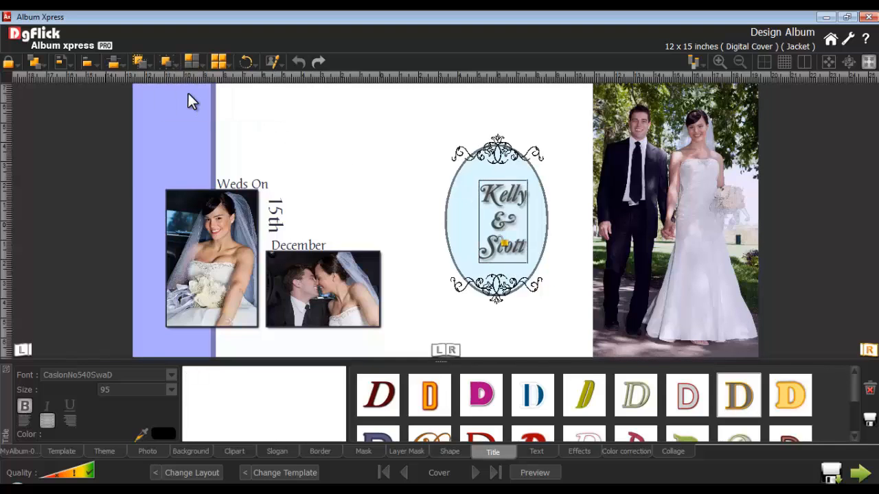
# Centre the grouped names within the oval using the object-based Center alignment.
pyautogui.click(465, 195)
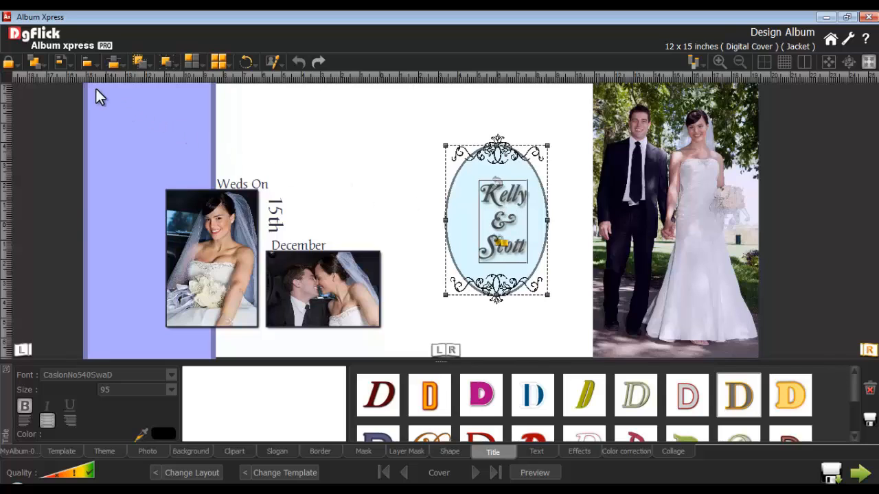
pyautogui.click(86, 66)
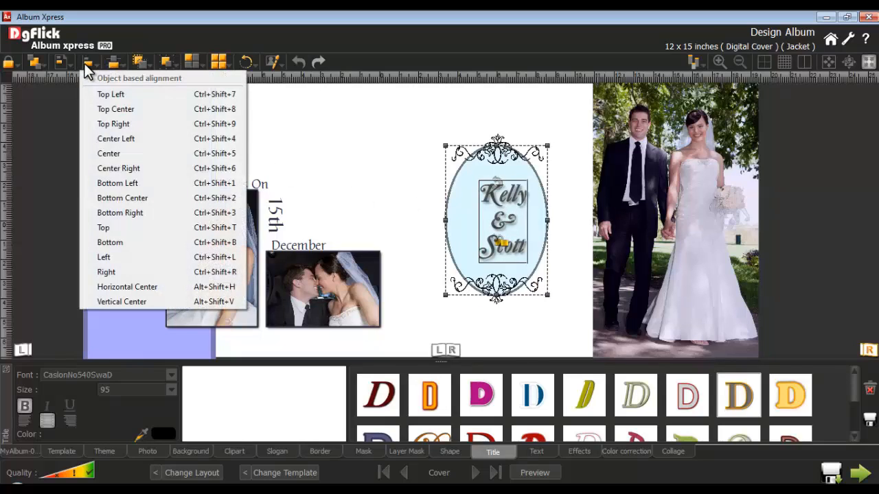
pyautogui.click(118, 154)
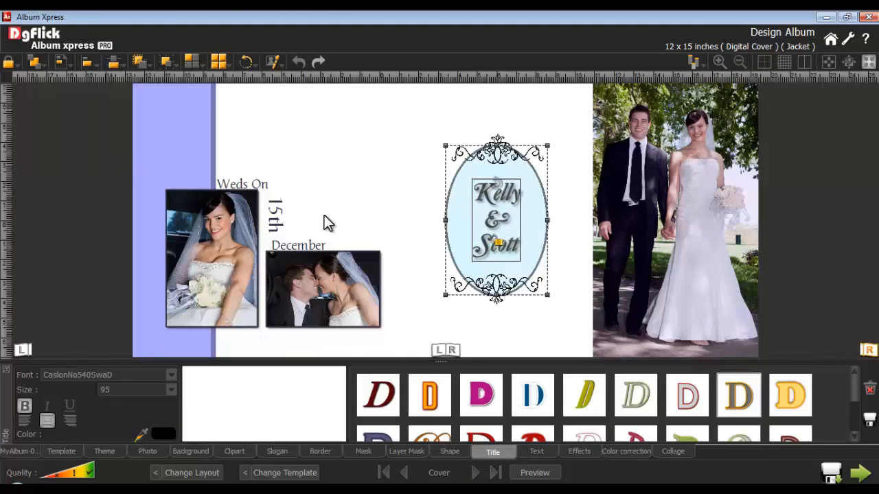
pyautogui.click(418, 209)
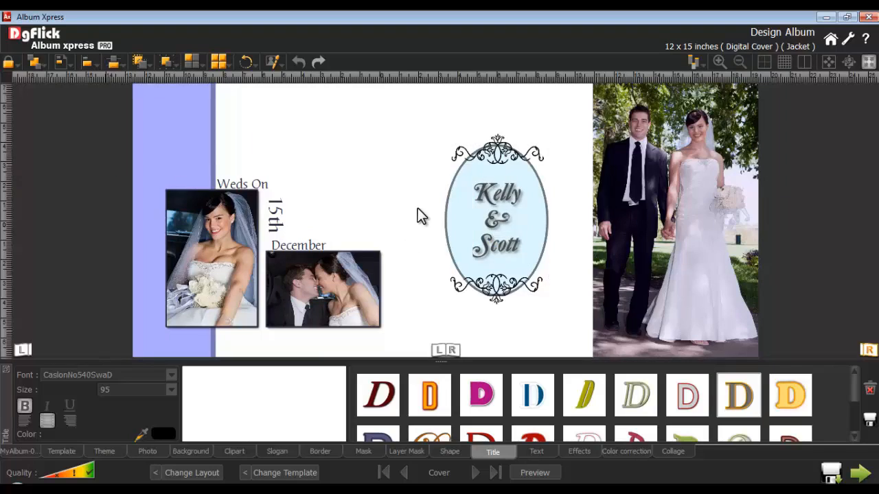
# Apply the light blue Floral background across both cover pages and view its Ready Tone variants.
pyautogui.click(191, 452)
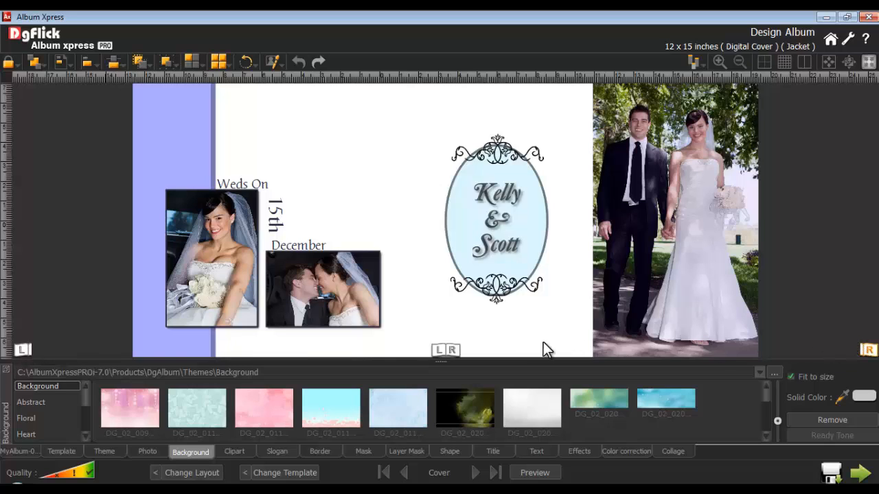
pyautogui.click(445, 352)
pyautogui.click(43, 402)
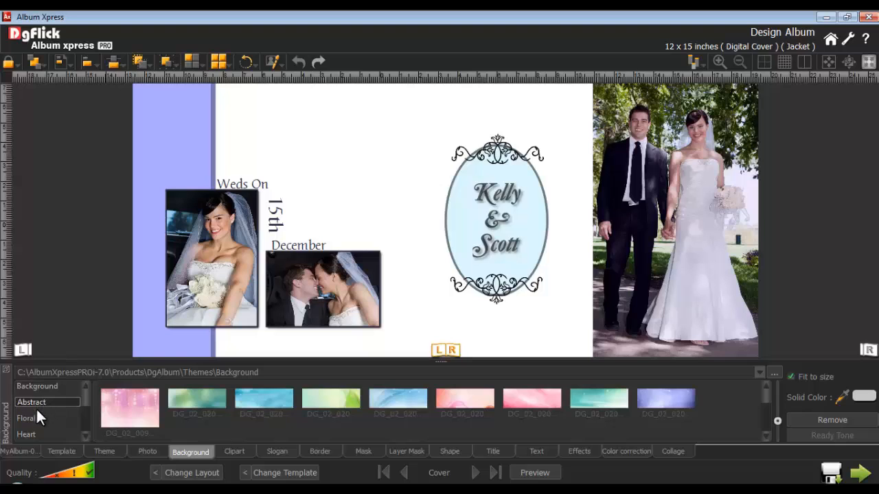
pyautogui.click(31, 414)
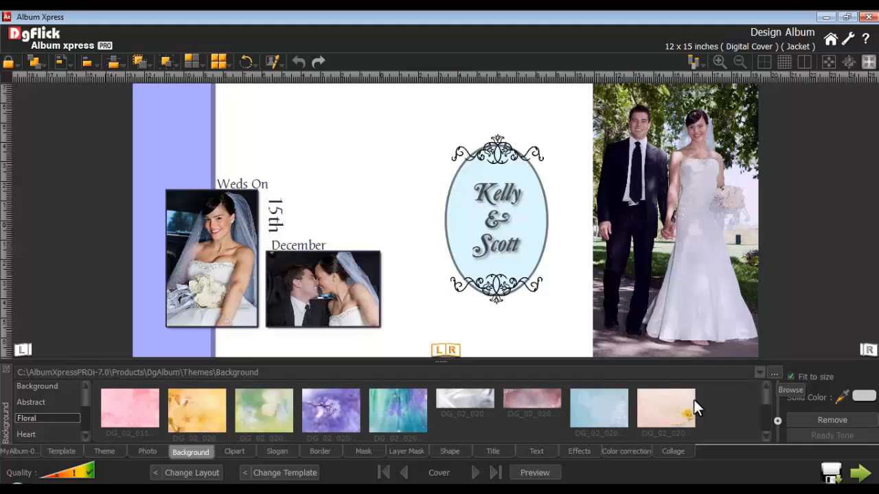
pyautogui.click(579, 406)
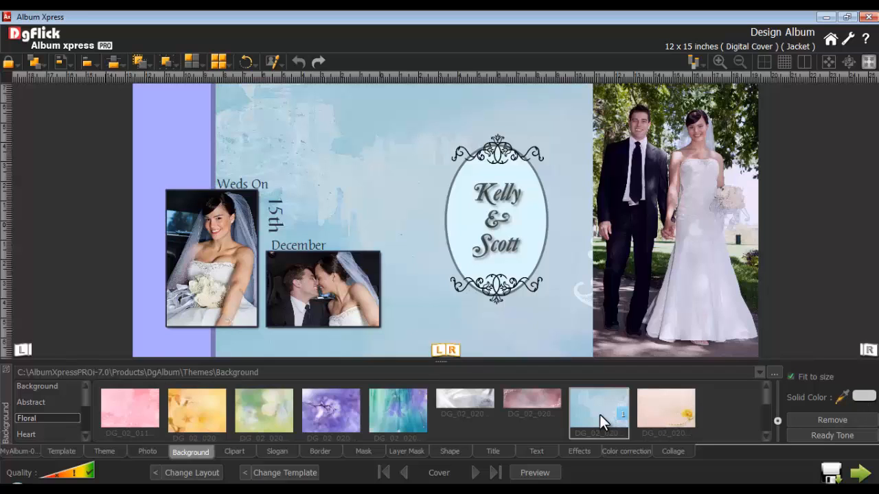
pyautogui.click(828, 433)
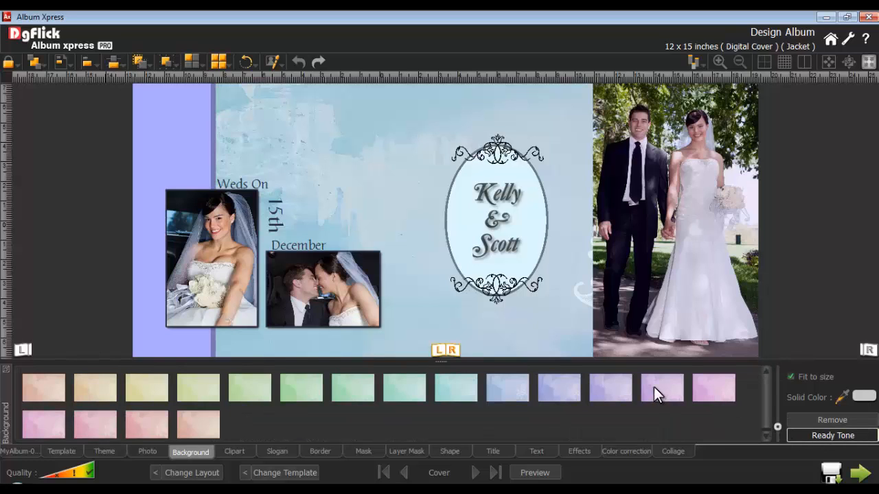
pyautogui.click(836, 433)
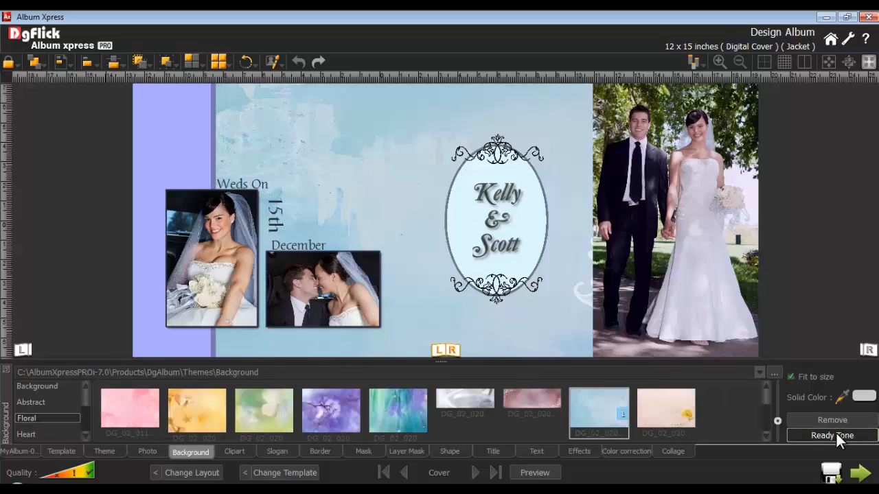
# Turn off Fit to size for the background and remove it from the cover spread.
pyautogui.click(788, 375)
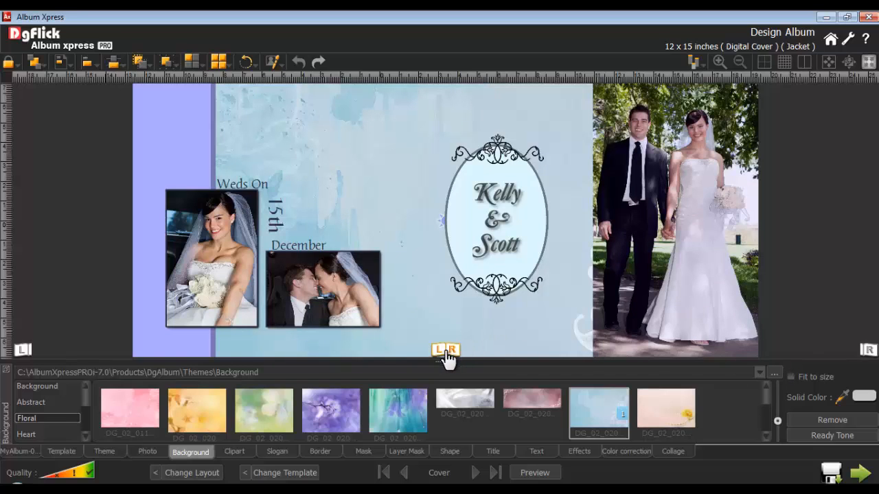
pyautogui.click(825, 420)
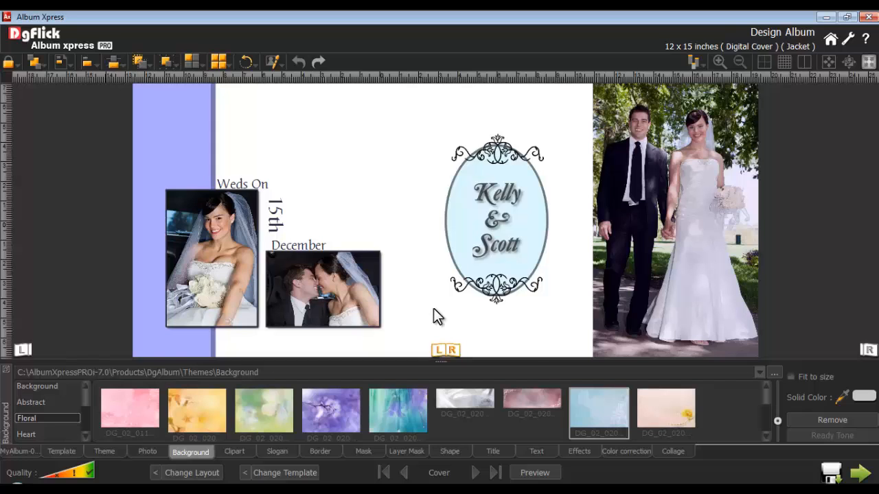
# Copy all objects of the cover and paste them onto the empty Jacket page.
pyautogui.hotkey('ctrl', 'a')
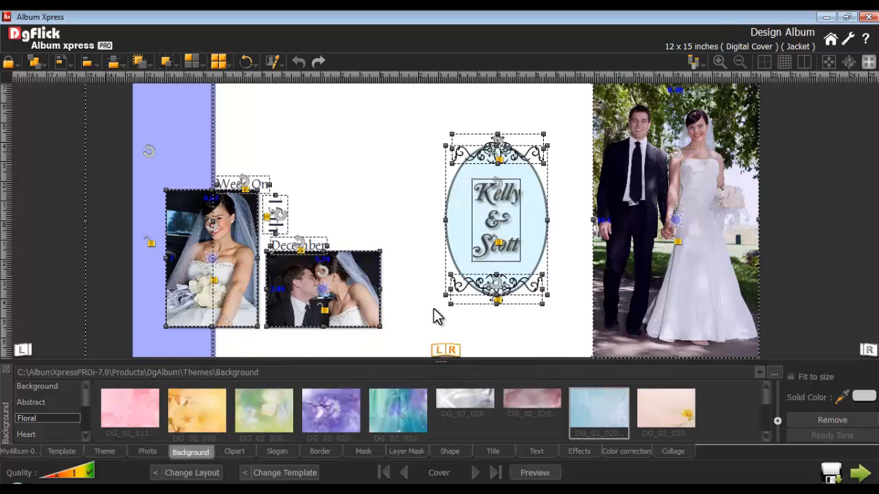
pyautogui.hotkey('ctrl', 'c')
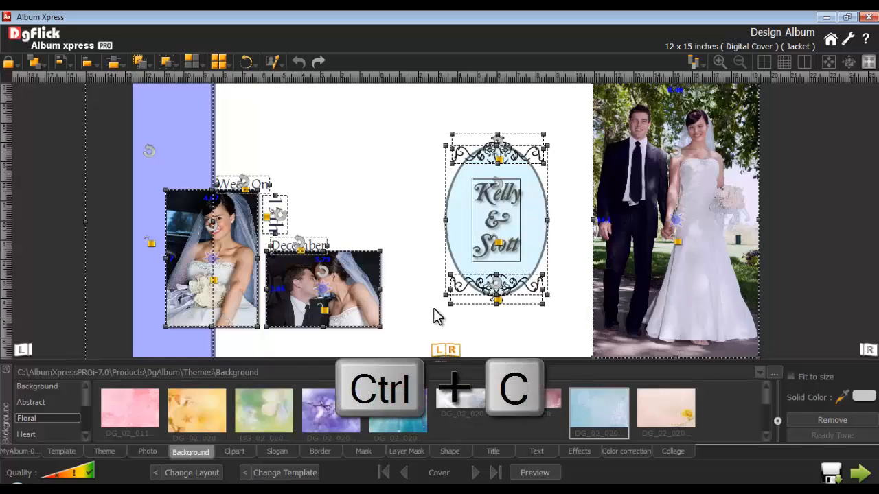
pyautogui.click(404, 474)
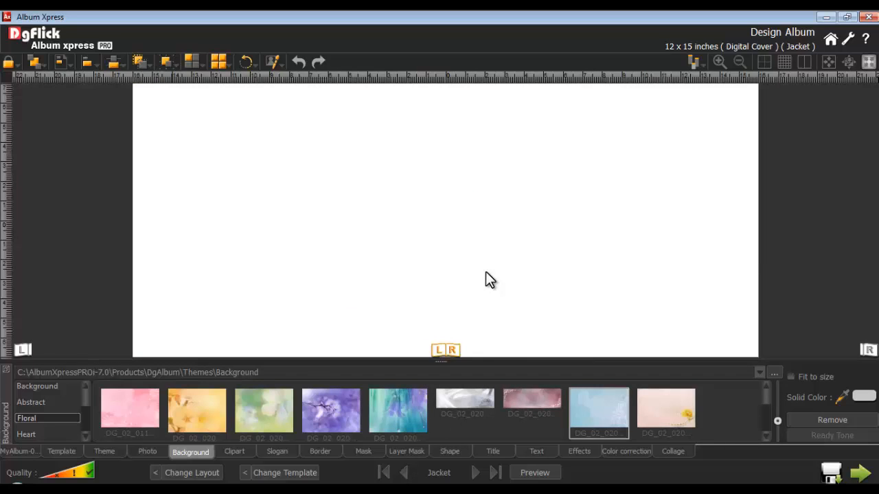
pyautogui.hotkey('ctrl', 'v')
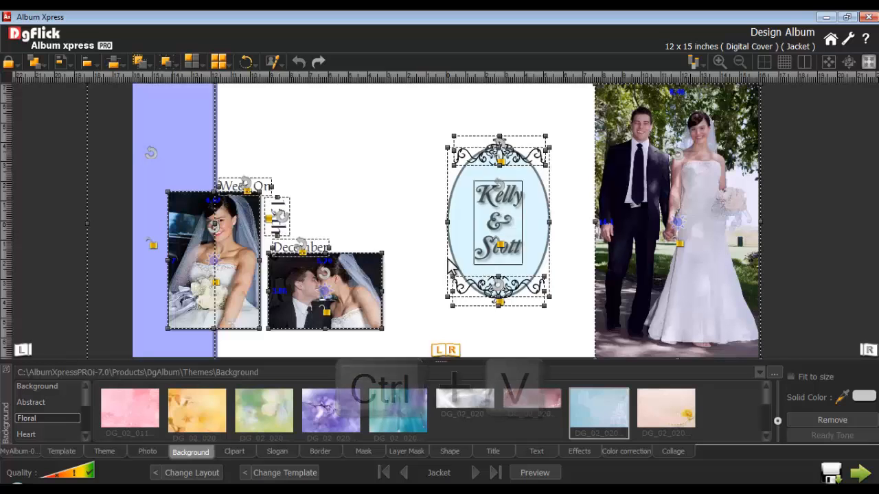
pyautogui.click(424, 252)
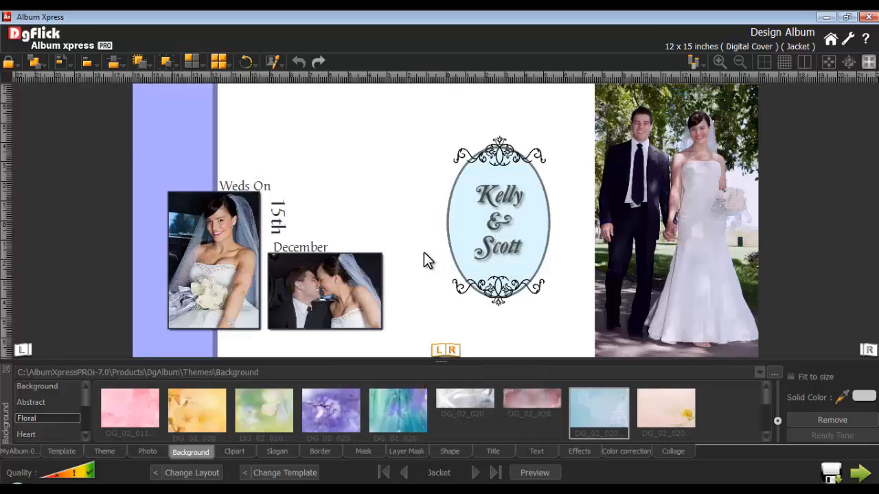
# Show the safe-area guides on the jacket and shift the oval with its names and ornaments slightly right, clear of the spine.
pyautogui.click(763, 61)
pyautogui.click(528, 222)
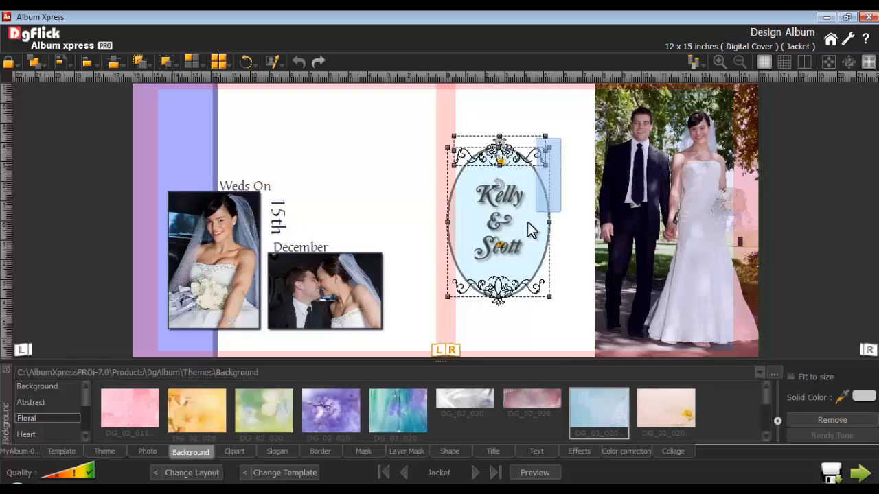
pyautogui.moveTo(533, 239); pyautogui.dragTo(544, 238)
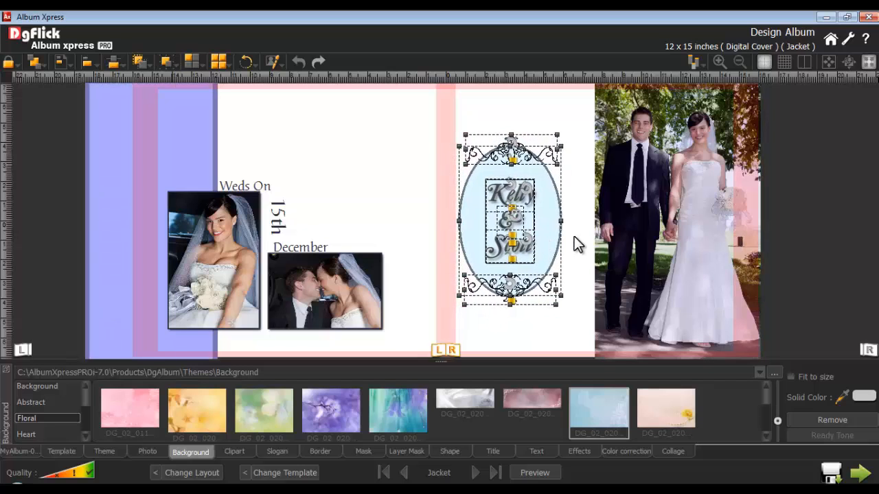
pyautogui.click(575, 238)
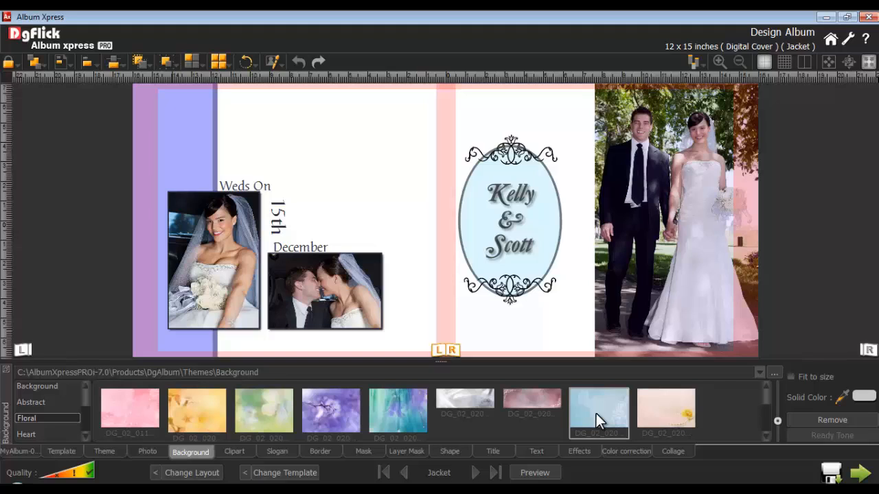
# Go to pages 1-2, add the bride's outdoor portrait at the left edge and enlarge it to full page height, about 12.3 inches.
pyautogui.click(476, 473)
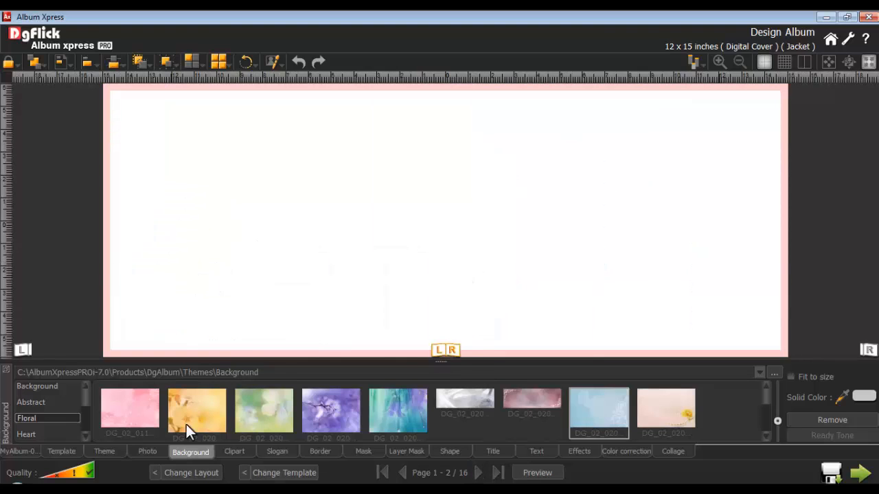
pyautogui.click(141, 449)
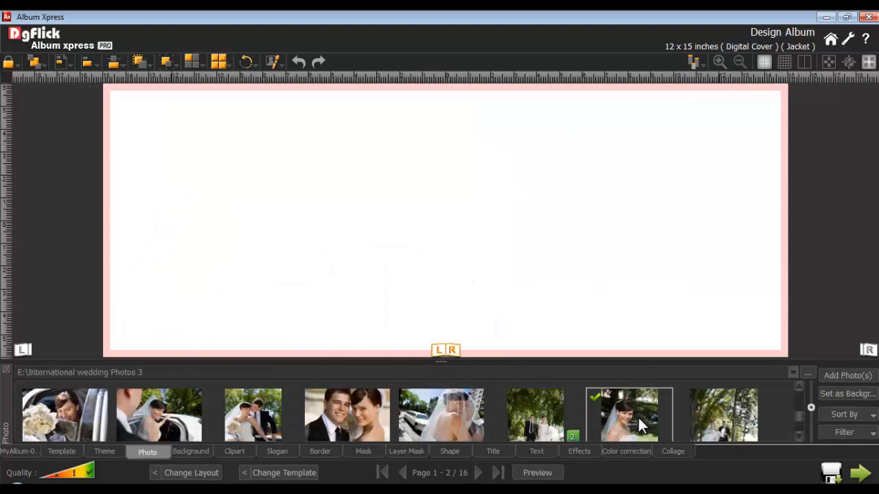
pyautogui.doubleClick(638, 416)
pyautogui.moveTo(441, 240); pyautogui.dragTo(154, 183)
pyautogui.moveTo(205, 231); pyautogui.dragTo(388, 382)
# Zoom in on the bride within the photo frame, widen the frame across most of the left page and reposition her inside it.
pyautogui.moveTo(250, 253); pyautogui.dragTo(240, 243)
pyautogui.scroll(6, 218, 250)
pyautogui.moveTo(211, 211); pyautogui.dragTo(230, 270)
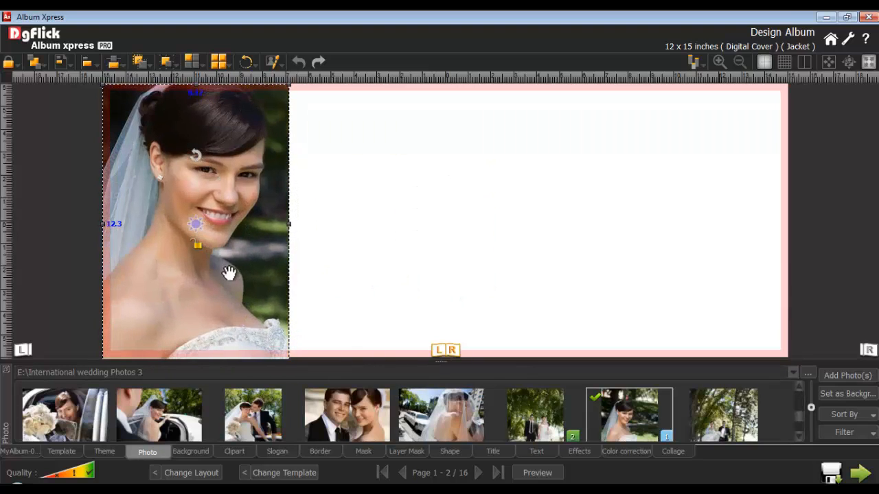
pyautogui.moveTo(290, 224); pyautogui.dragTo(346, 231)
pyautogui.moveTo(227, 219); pyautogui.dragTo(248, 223)
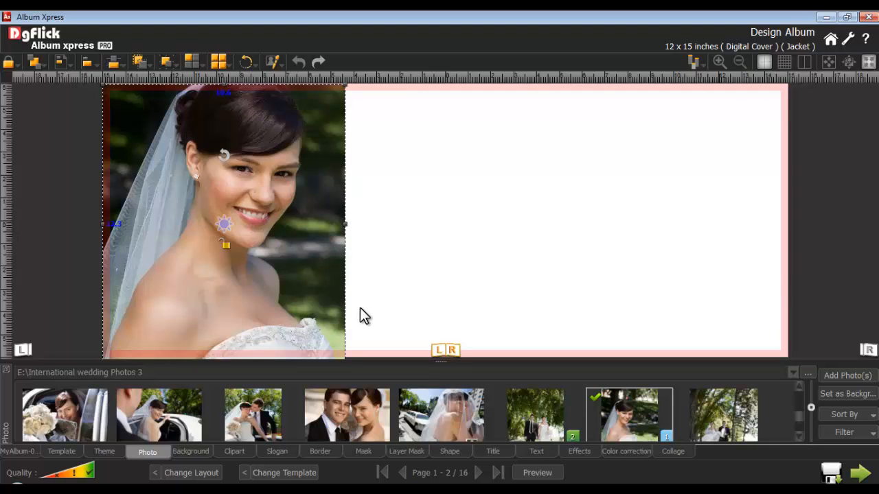
# Review the photo effect categories Blur, Opacity, Feather, Shadow, Glow, Outline, Rotation, Presets and Blend.
pyautogui.click(583, 449)
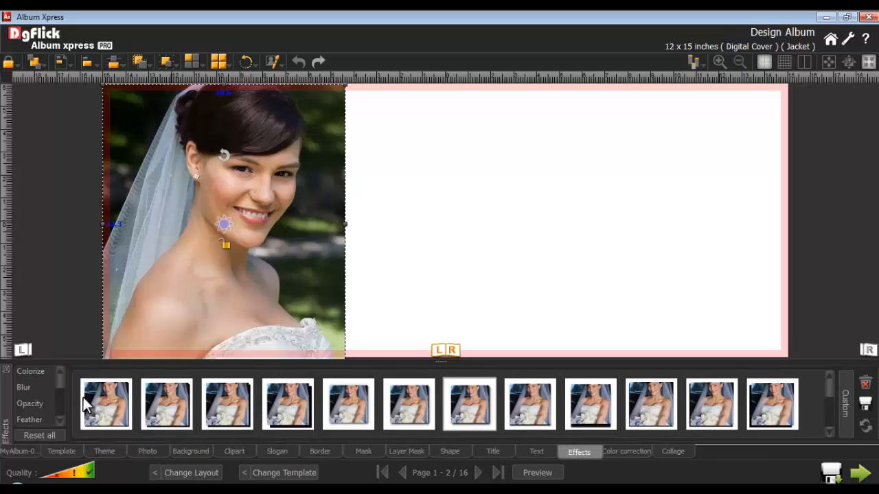
pyautogui.click(25, 386)
pyautogui.click(27, 404)
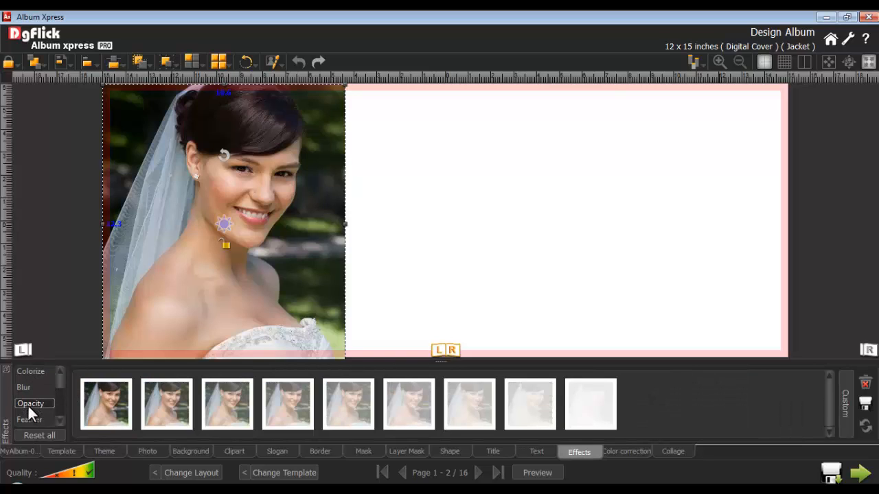
pyautogui.click(27, 420)
pyautogui.scroll(-2, 27, 417)
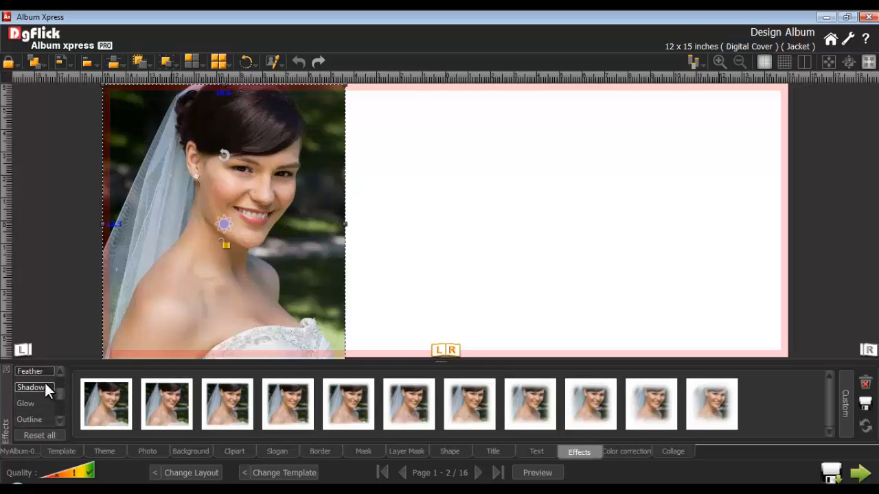
pyautogui.click(28, 386)
pyautogui.click(25, 402)
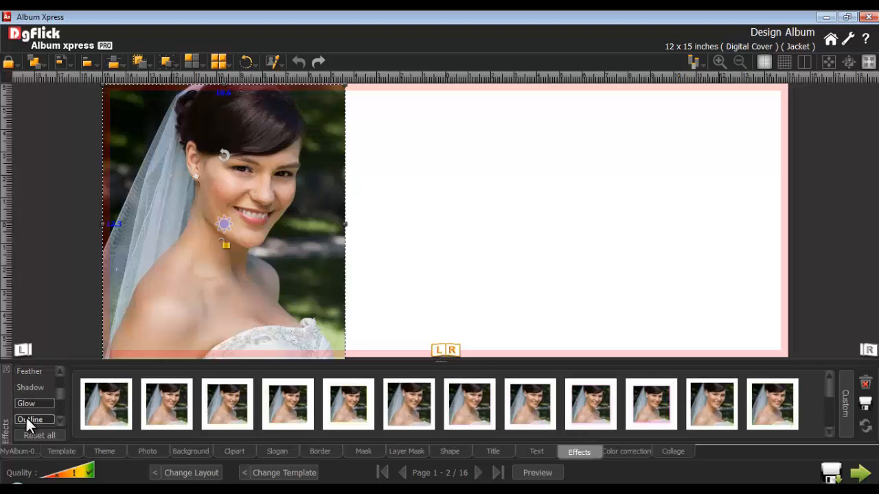
pyautogui.click(25, 416)
pyautogui.scroll(-3, 56, 398)
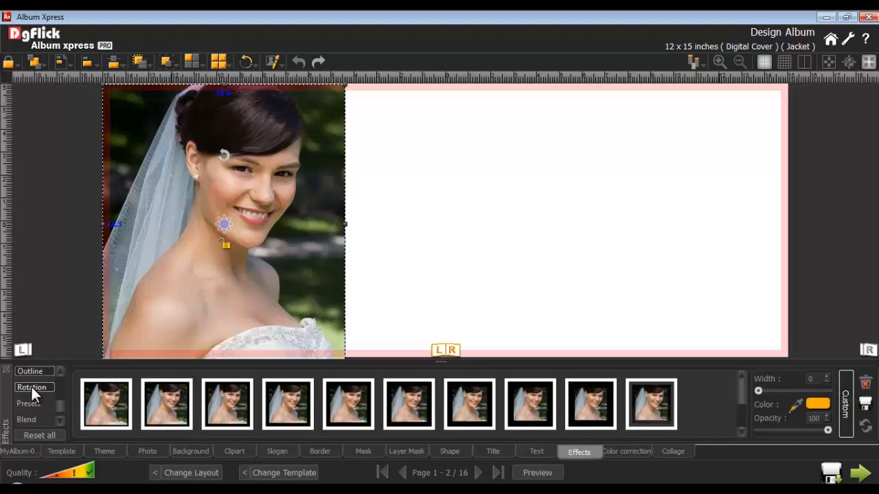
pyautogui.click(31, 386)
pyautogui.click(28, 404)
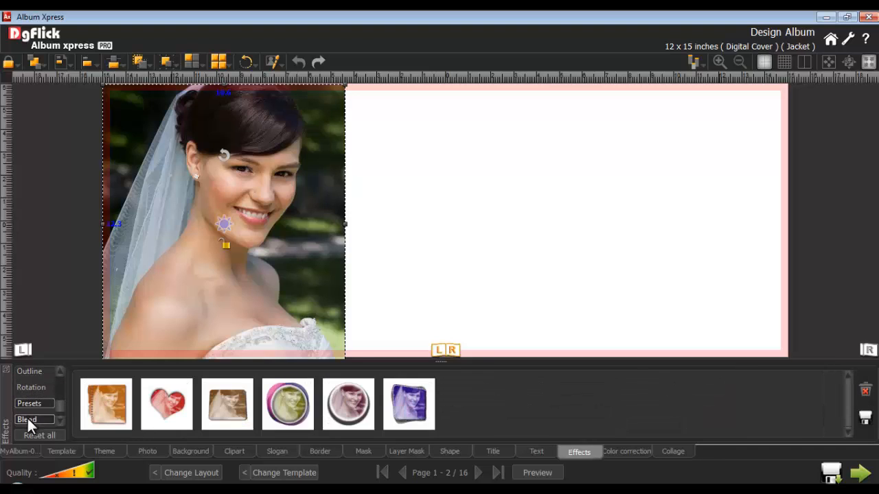
pyautogui.click(26, 418)
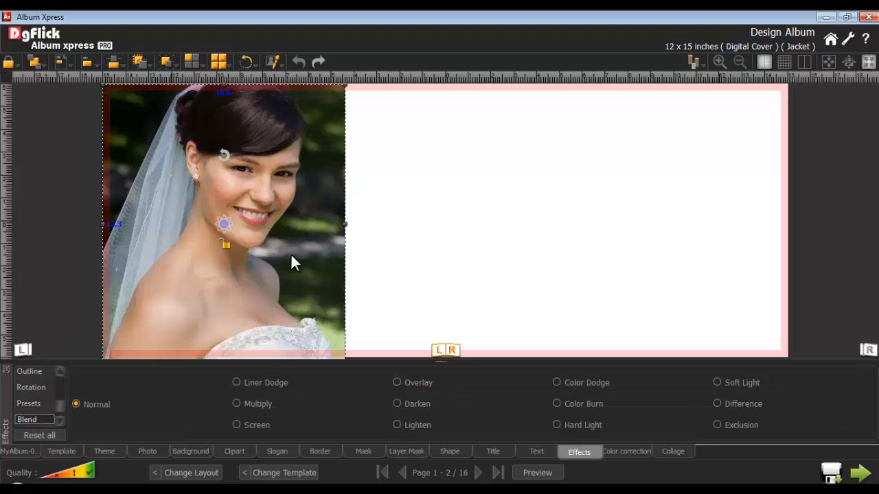
pyautogui.moveTo(61, 410); pyautogui.dragTo(60, 376)
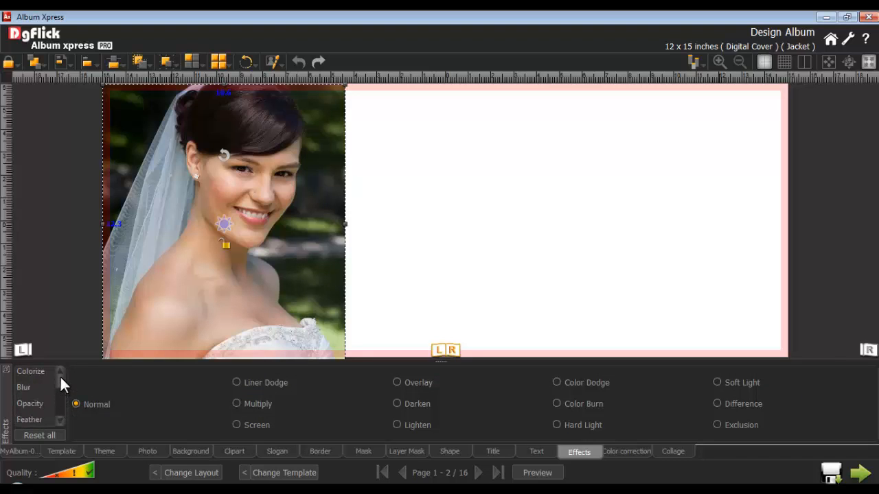
# Apply the black-and-white Colorize effect to the bride's portrait and show its custom colour, opacity and level settings.
pyautogui.click(33, 371)
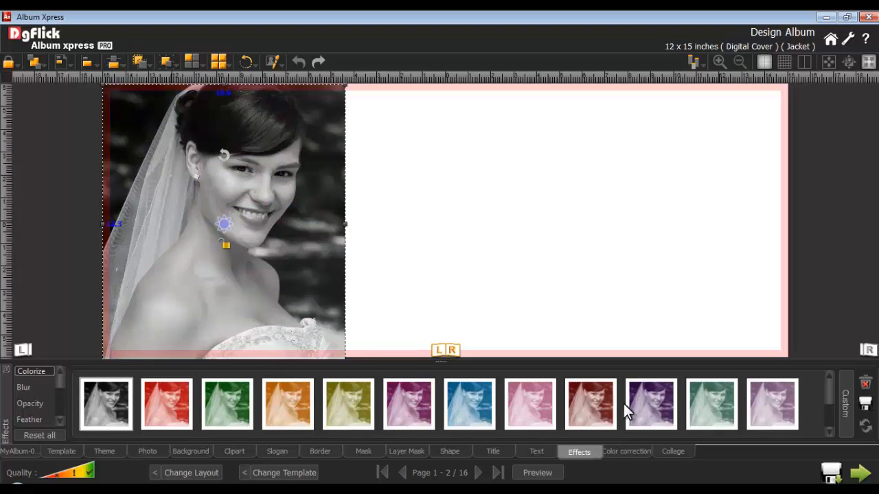
pyautogui.click(847, 406)
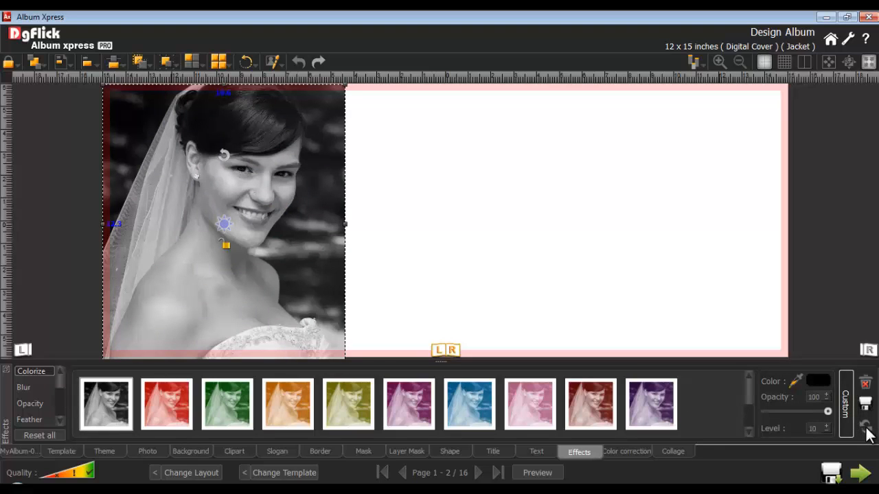
pyautogui.click(481, 246)
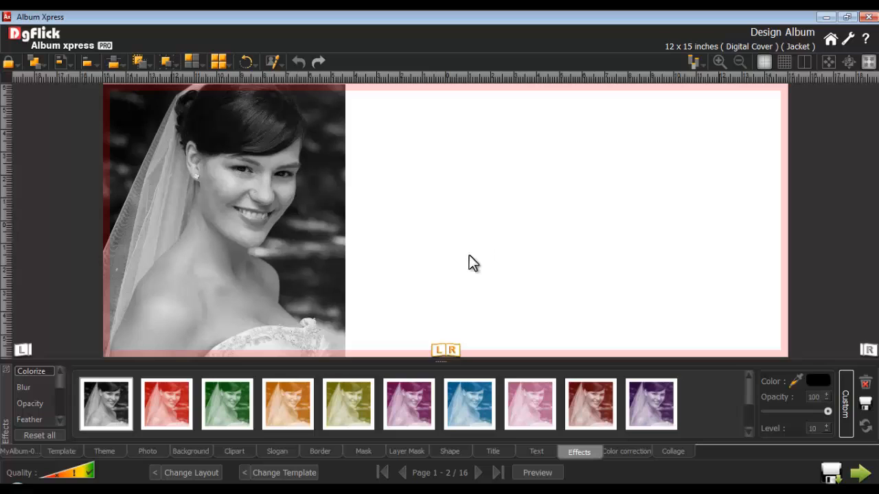
# Add the hair bun photo and the two make-up mirror photos of the bride to pages 1-2 together.
pyautogui.click(153, 452)
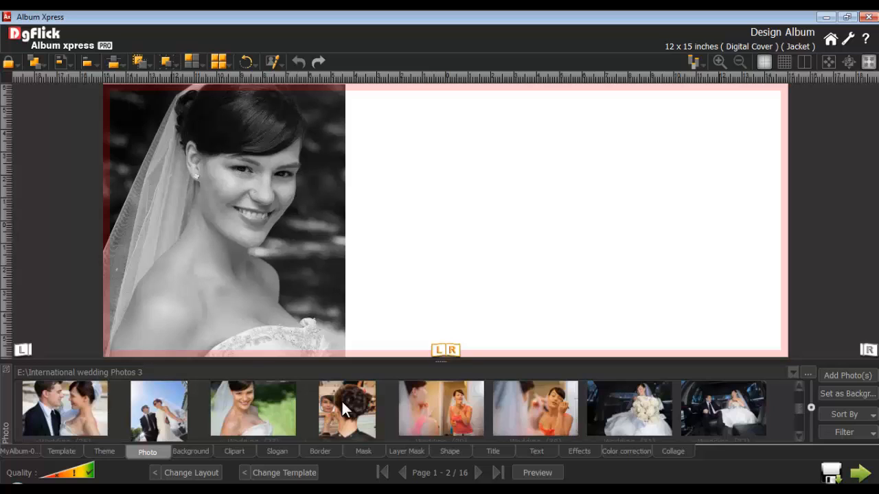
pyautogui.click(341, 400)
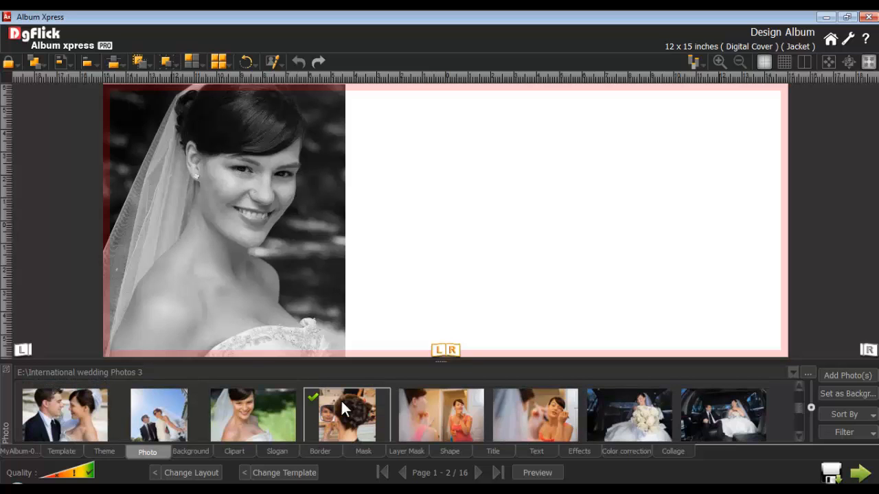
pyautogui.click(429, 403)
pyautogui.click(518, 407)
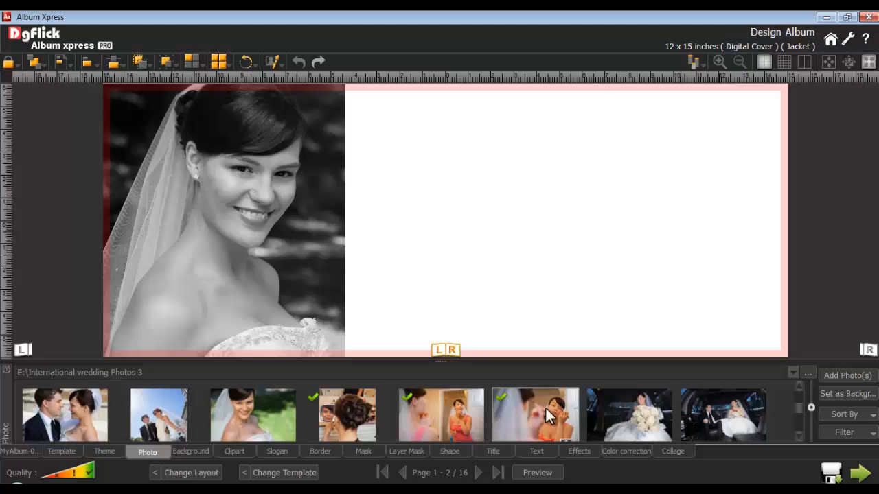
pyautogui.click(840, 375)
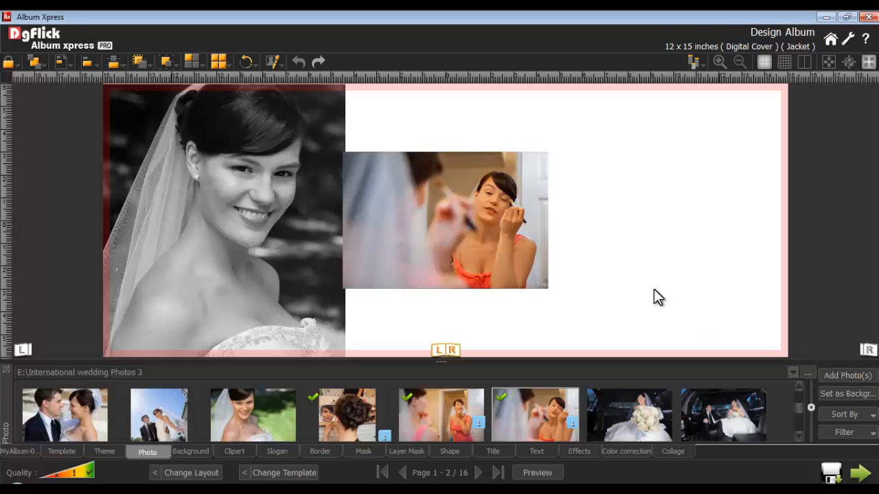
# Create a photo grid from the three added photos with 2 rows, 2 columns and 30 horizontal and vertical spacing.
pyautogui.moveTo(575, 197); pyautogui.dragTo(438, 255)
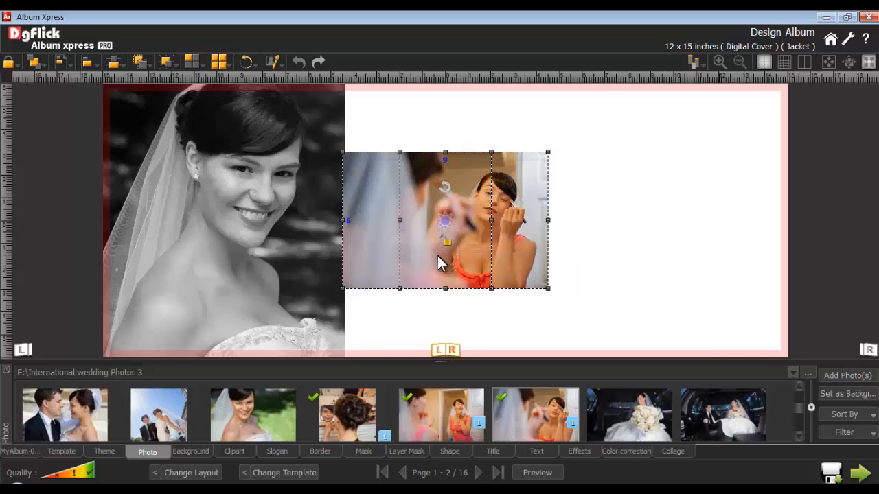
pyautogui.click(192, 62)
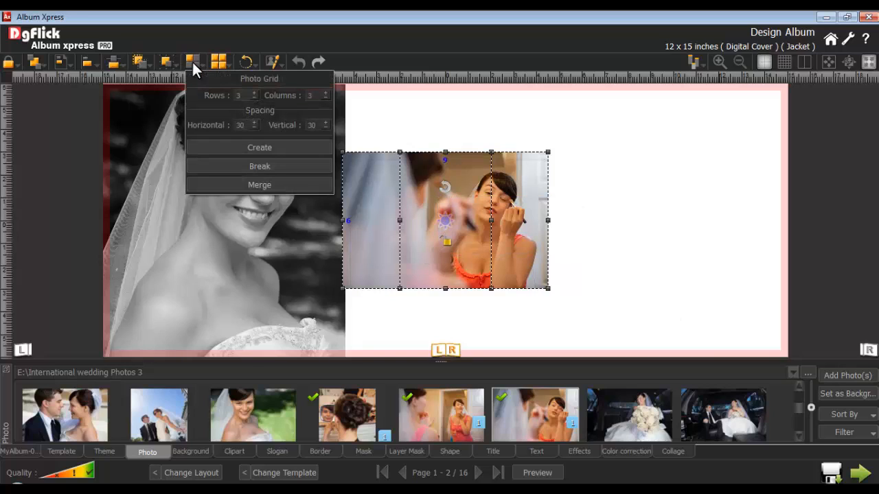
pyautogui.doubleClick(240, 96)
pyautogui.write('2')
pyautogui.doubleClick(309, 96)
pyautogui.doubleClick(240, 125)
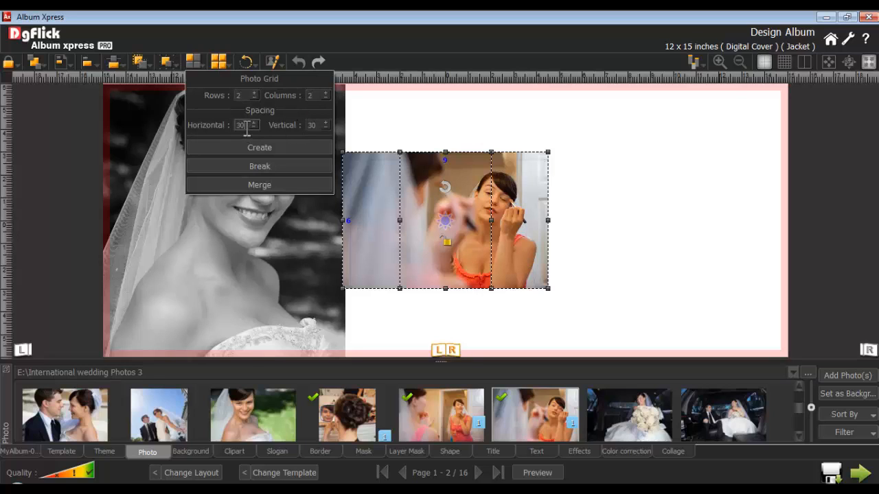
pyautogui.doubleClick(313, 125)
pyautogui.click(260, 148)
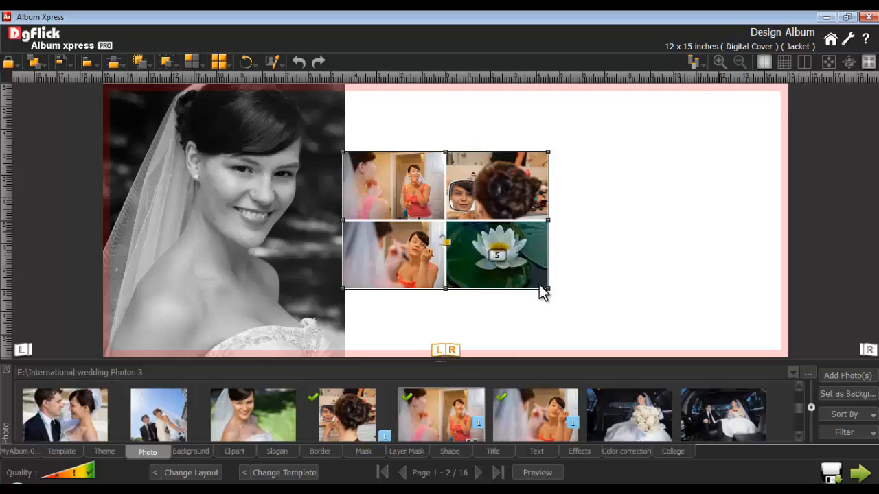
# Enlarge the photo grid and move it onto the right page, then shift the hair bun photo upward within its cell.
pyautogui.moveTo(547, 289); pyautogui.dragTo(608, 319)
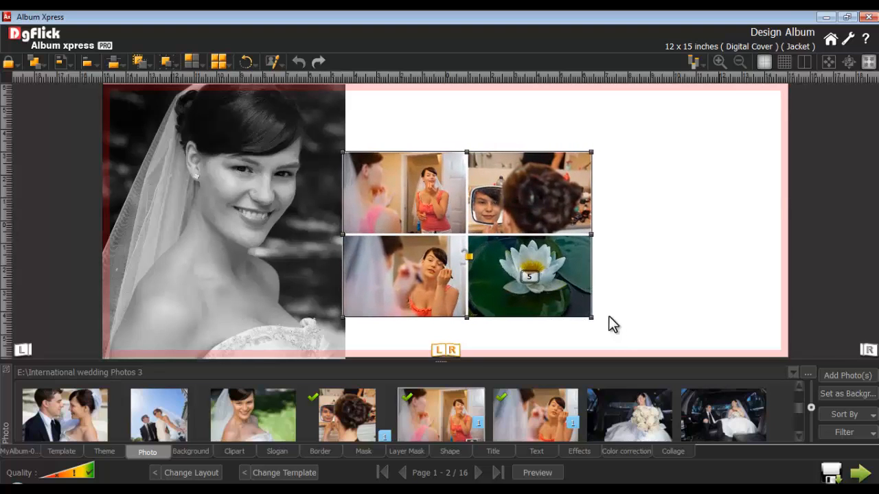
pyautogui.moveTo(495, 259); pyautogui.dragTo(657, 214)
pyautogui.click(709, 158)
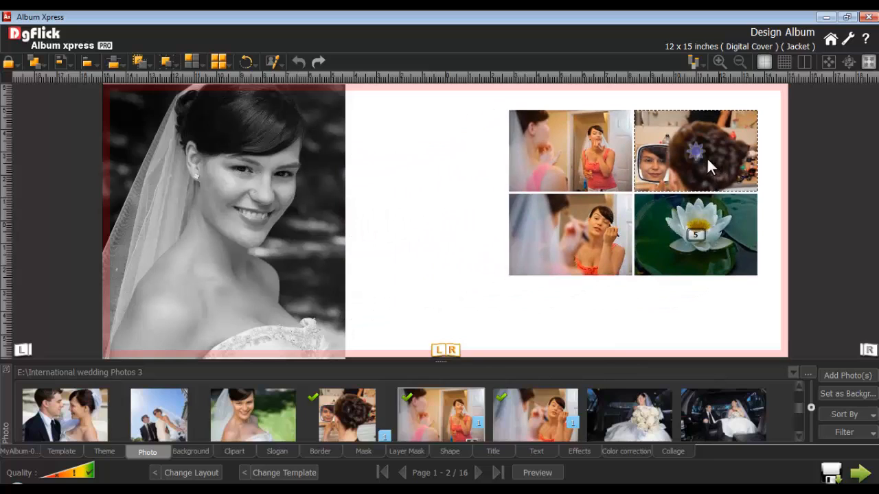
pyautogui.moveTo(696, 151); pyautogui.dragTo(695, 127)
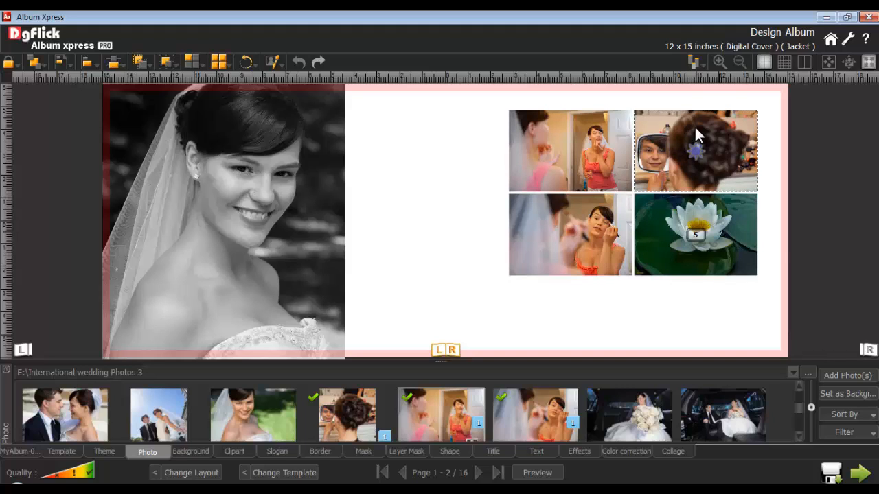
# Merge the hair bun photo's grid cell with the empty placeholder cell below it.
pyautogui.keyDown('ctrl'); pyautogui.click(712, 228); pyautogui.keyUp('ctrl')
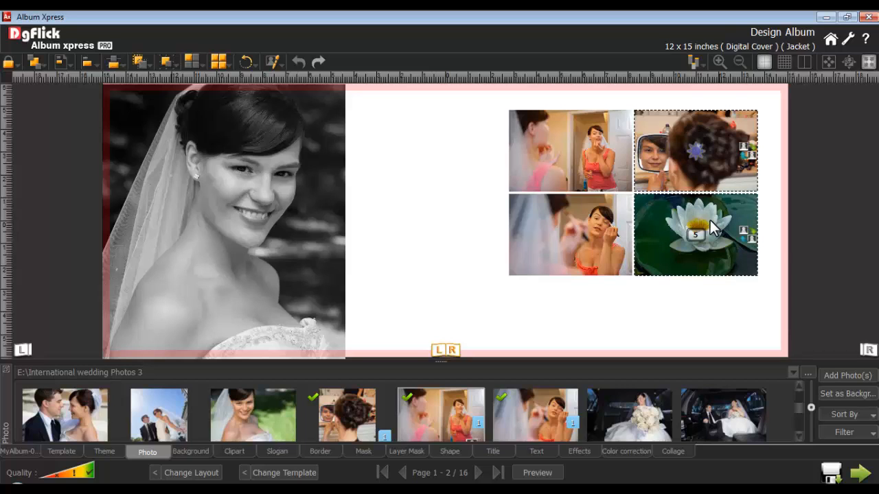
pyautogui.click(196, 61)
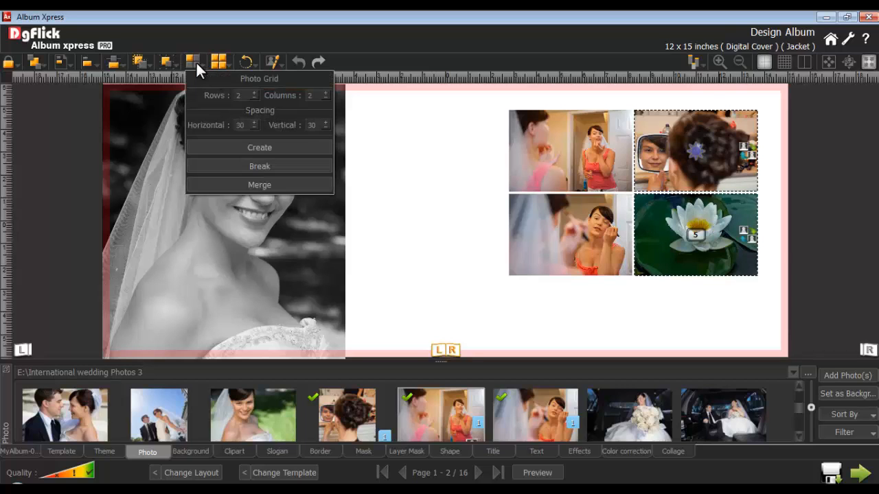
pyautogui.click(260, 184)
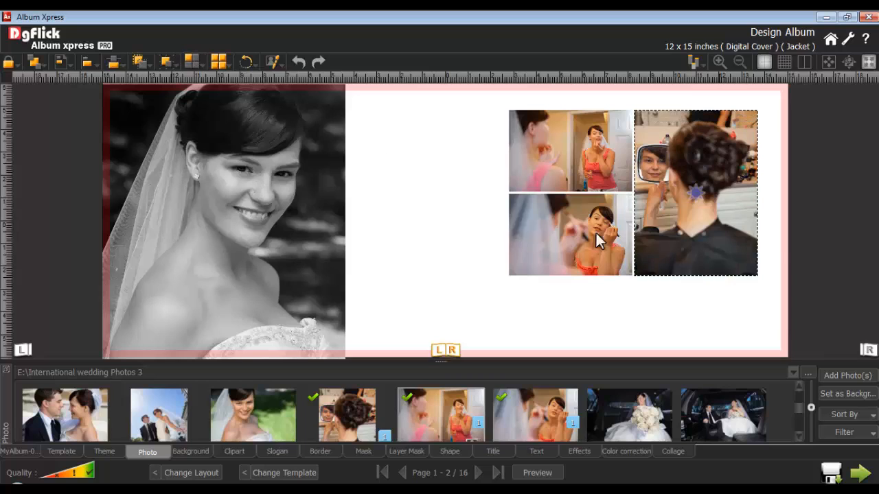
# Try to break the photo grid into separate photos.
pyautogui.click(660, 218)
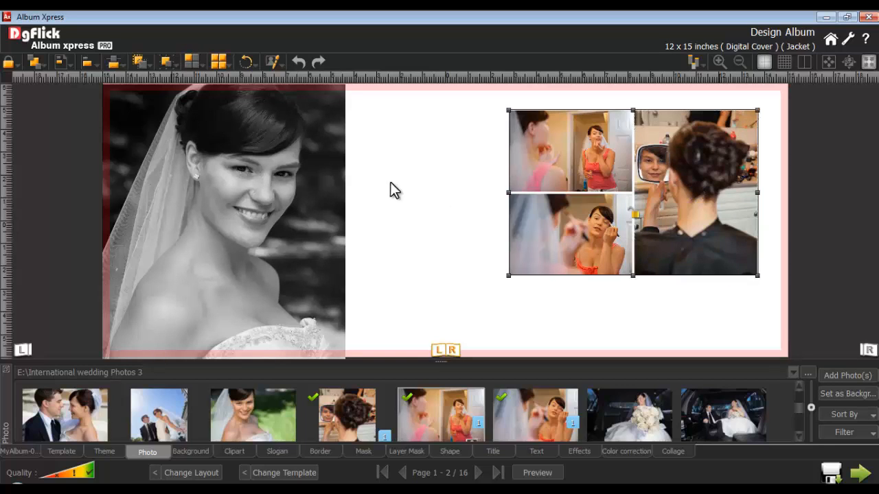
pyautogui.click(195, 61)
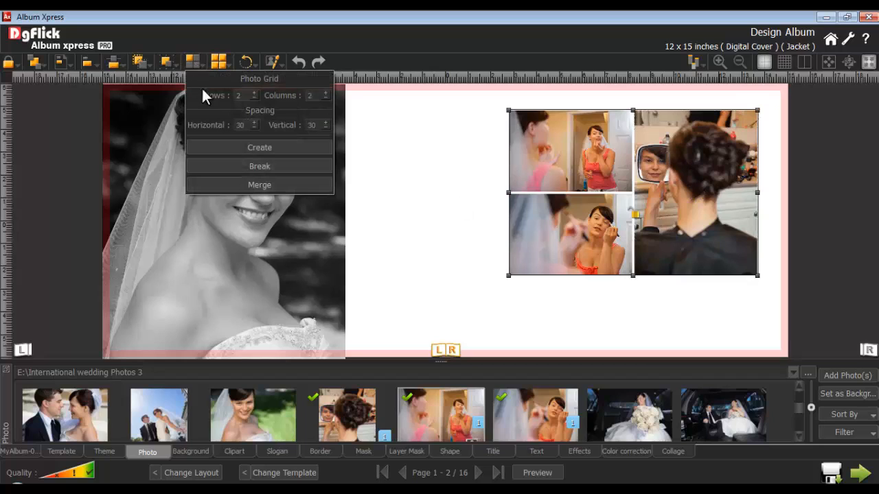
pyautogui.click(260, 167)
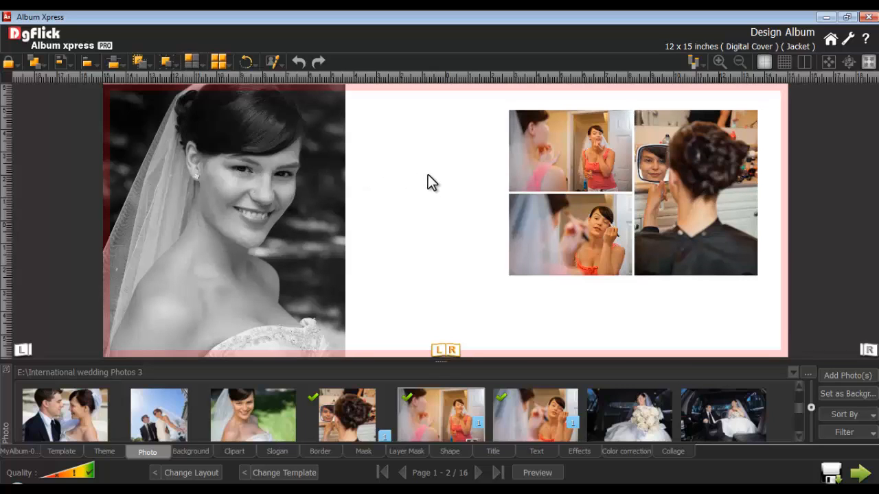
# Add a rectangle shape with a dark grey fill, sized slightly larger than the photo grid and placed over it on the right page.
pyautogui.click(640, 227)
pyautogui.click(577, 451)
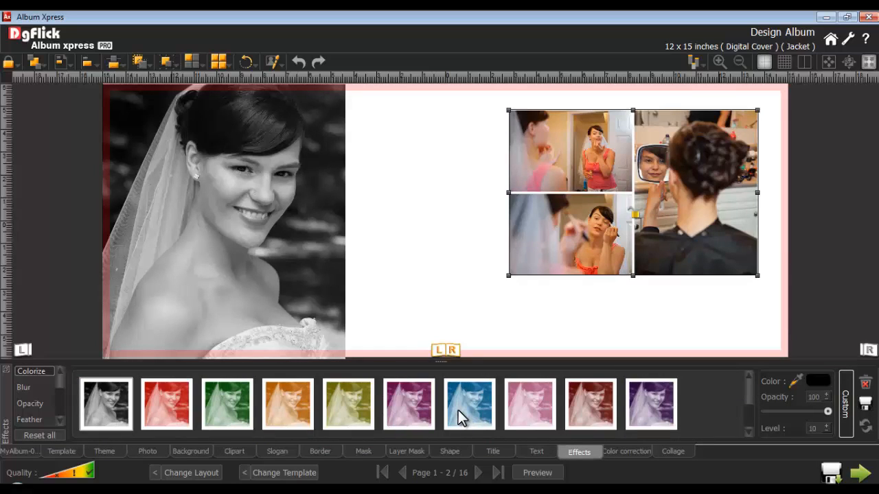
pyautogui.click(447, 450)
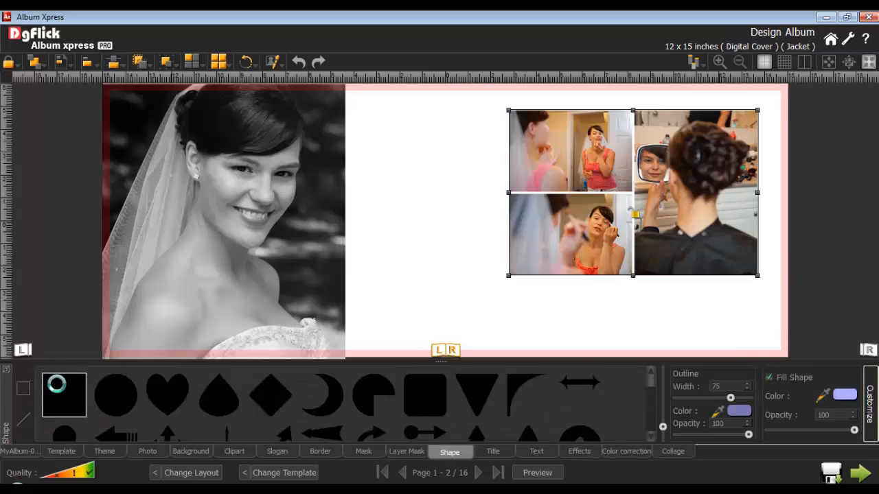
pyautogui.doubleClick(56, 384)
pyautogui.moveTo(470, 245); pyautogui.dragTo(656, 318)
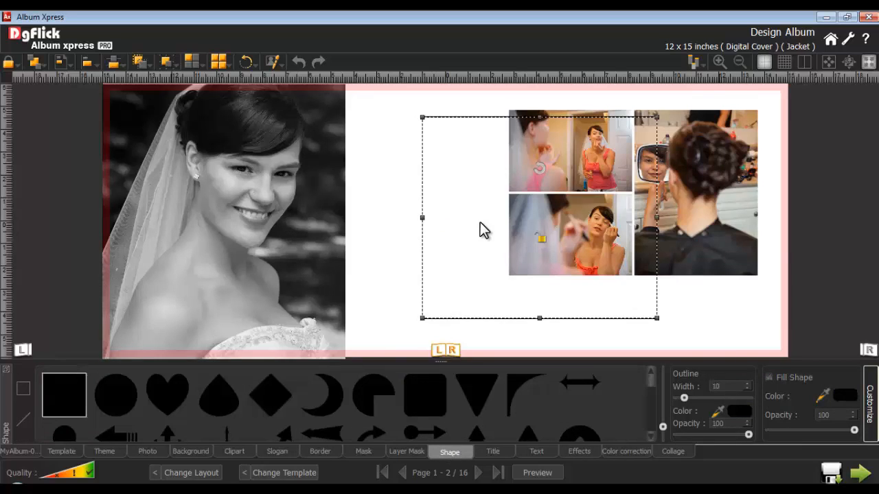
pyautogui.moveTo(482, 230); pyautogui.dragTo(553, 202)
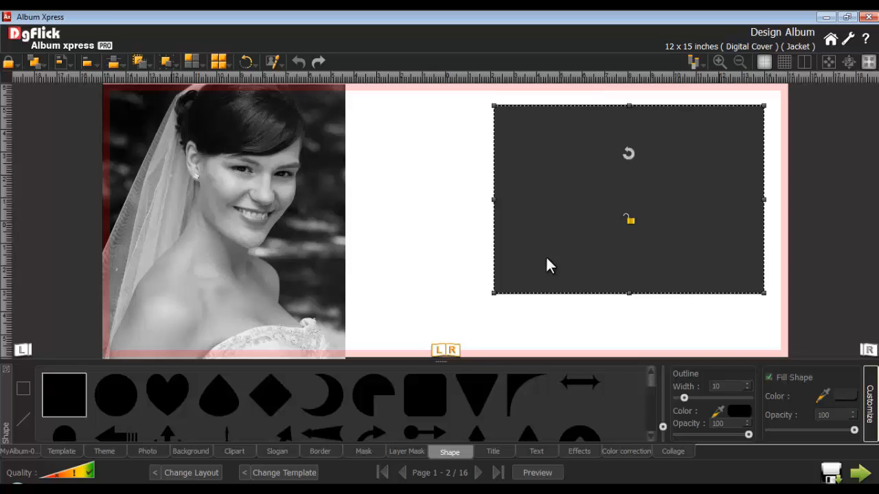
# Send the dark grey rectangle to the back and center the photo grid and rectangle on each other.
pyautogui.click(34, 64)
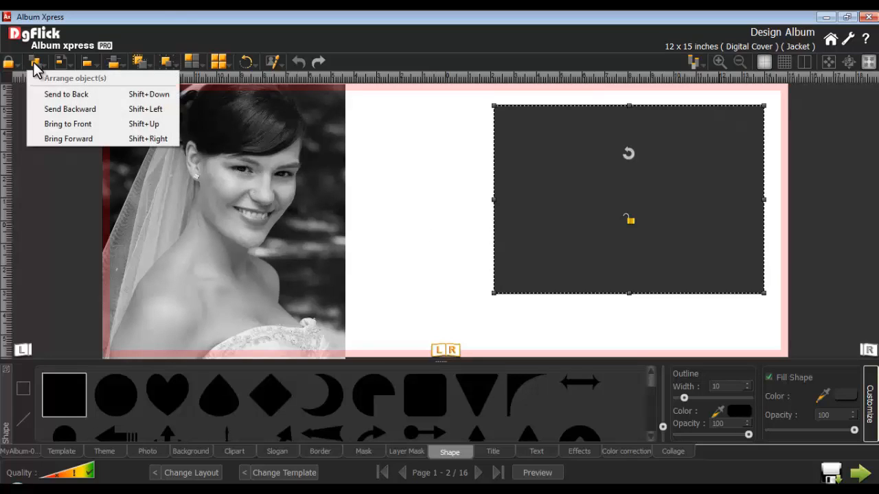
pyautogui.click(58, 94)
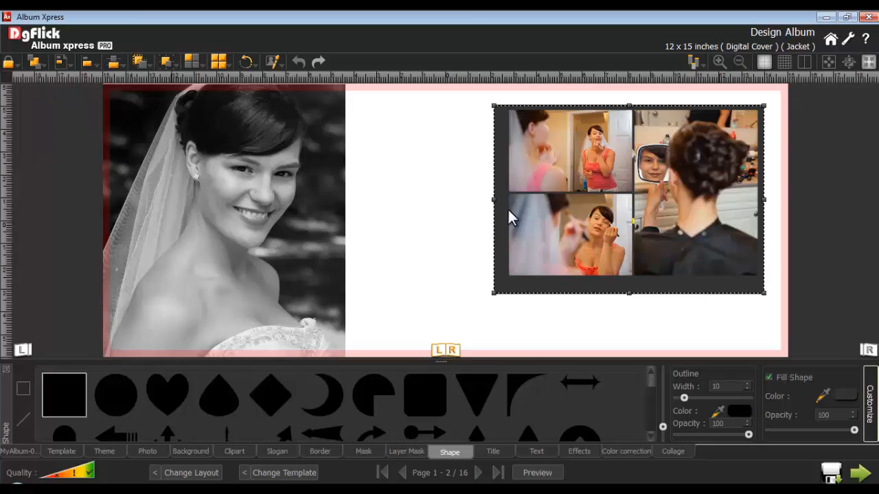
pyautogui.click(551, 216)
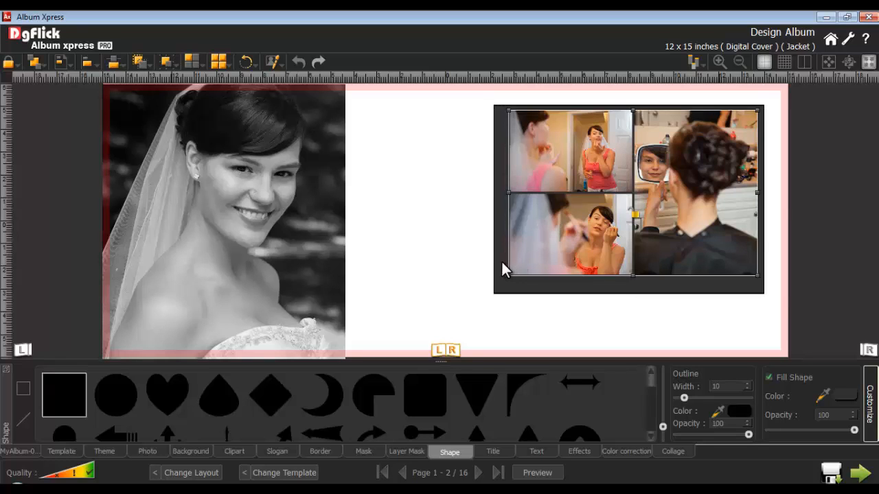
pyautogui.click(88, 63)
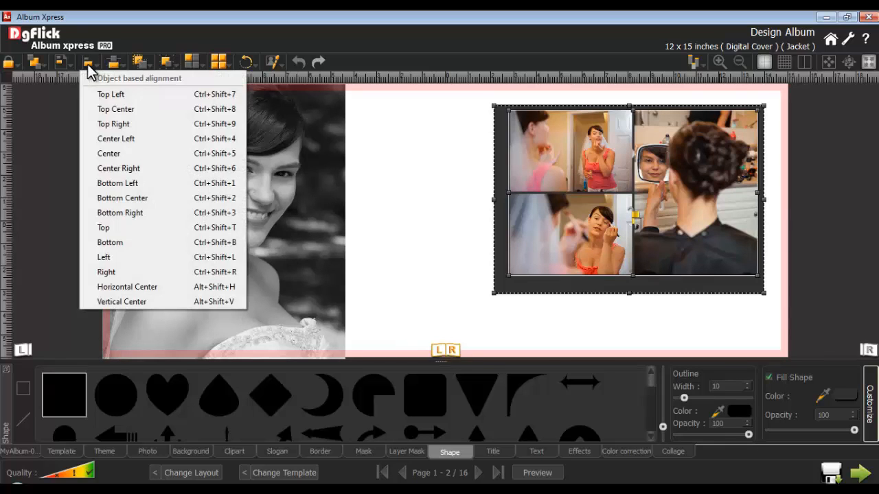
pyautogui.click(119, 153)
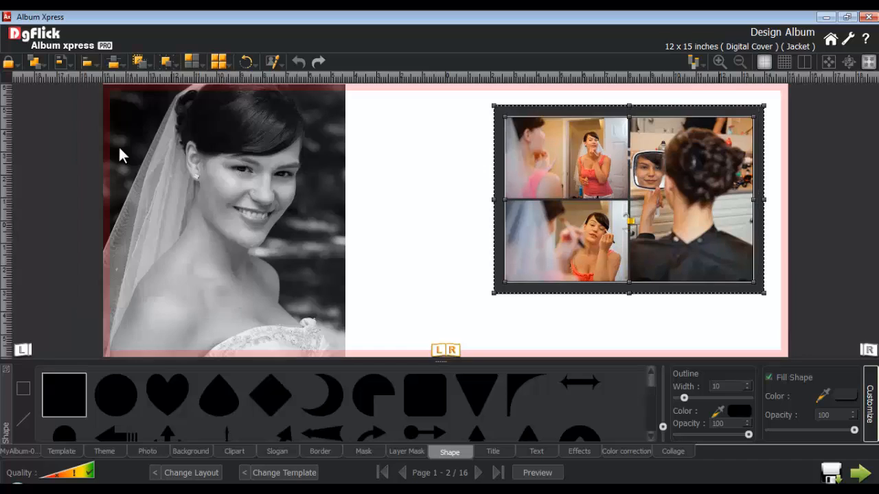
pyautogui.click(443, 237)
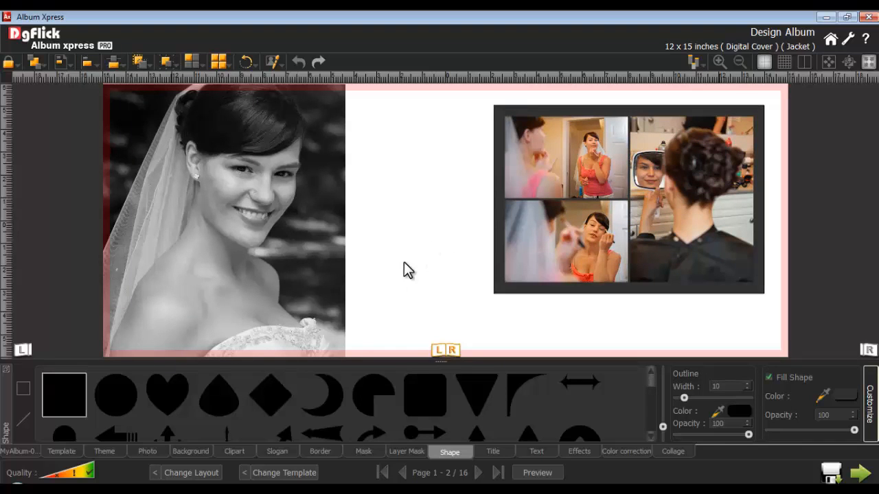
# Browse the clipart collection, add the Happy Wedding carriage clipart to the spread and make it slightly smaller.
pyautogui.click(234, 451)
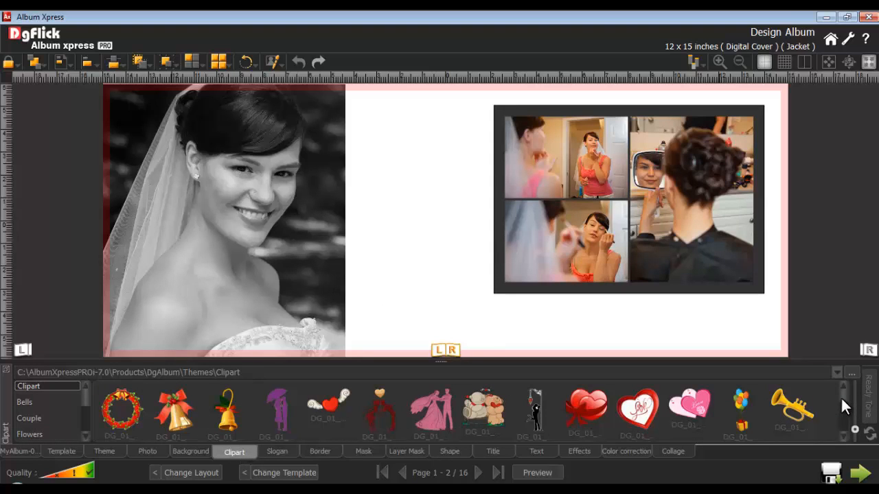
pyautogui.scroll(-3, 840, 396)
pyautogui.scroll(-5, 840, 405)
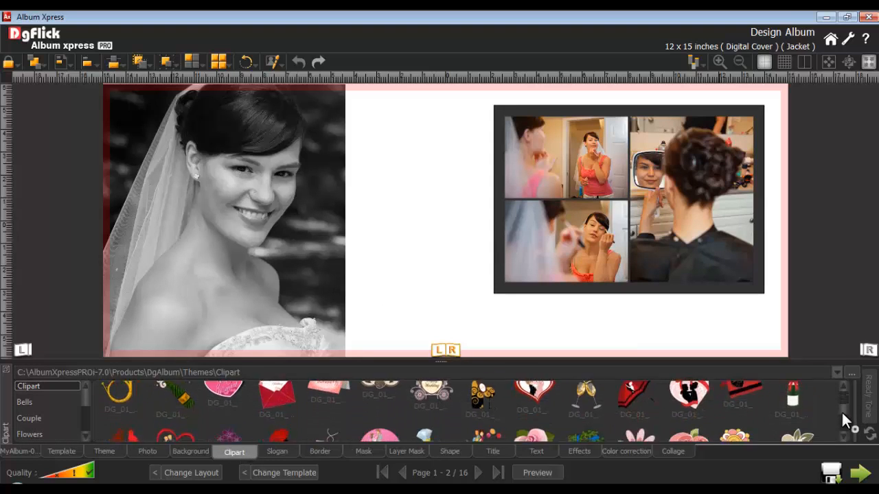
pyautogui.scroll(-1, 850, 433)
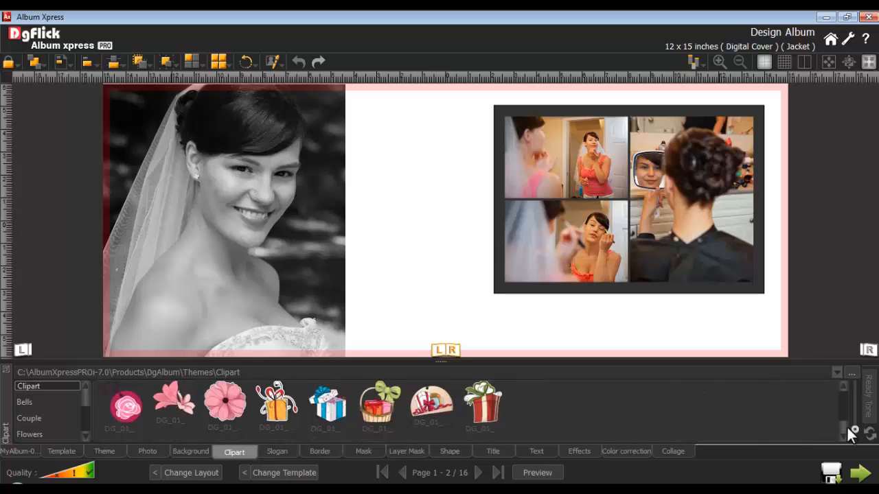
pyautogui.click(41, 402)
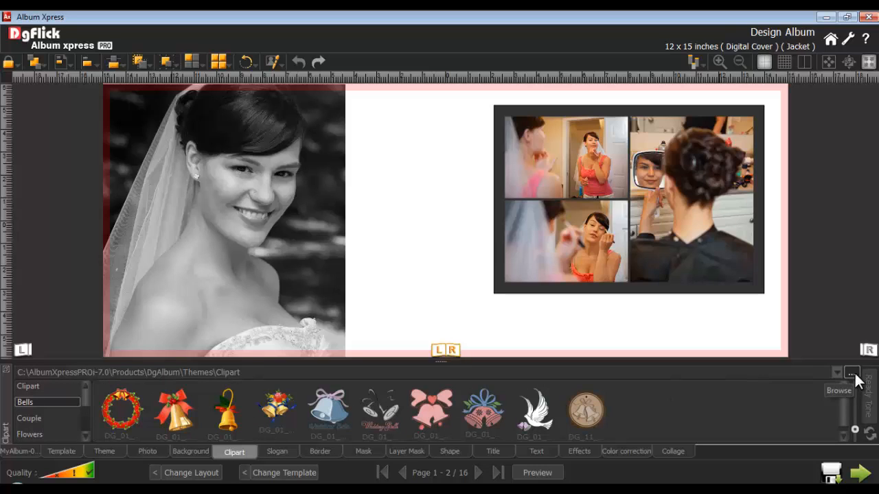
pyautogui.click(43, 386)
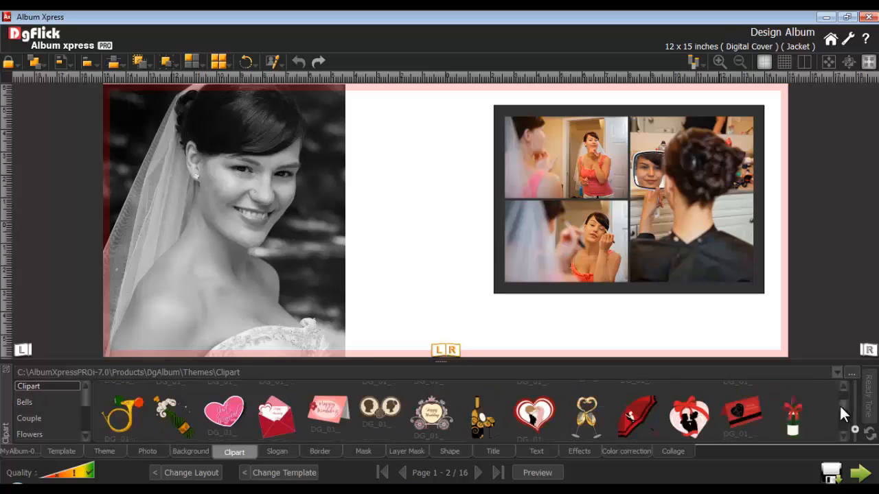
pyautogui.doubleClick(429, 414)
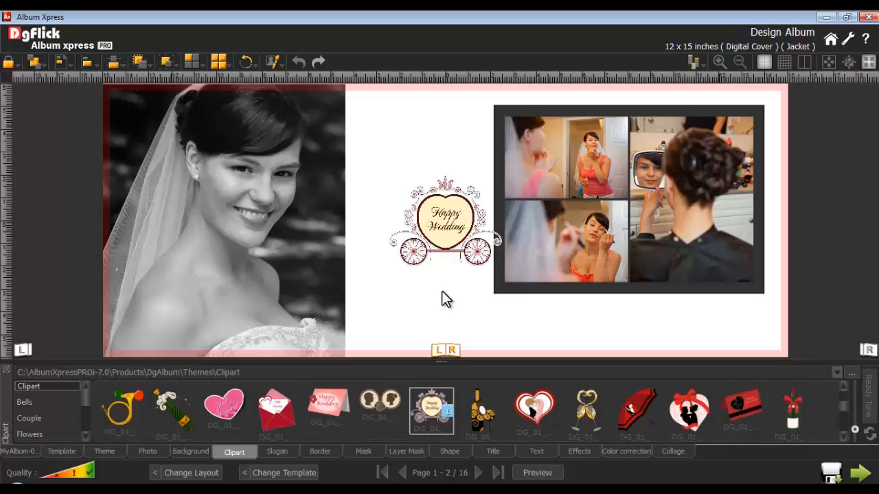
pyautogui.click(434, 215)
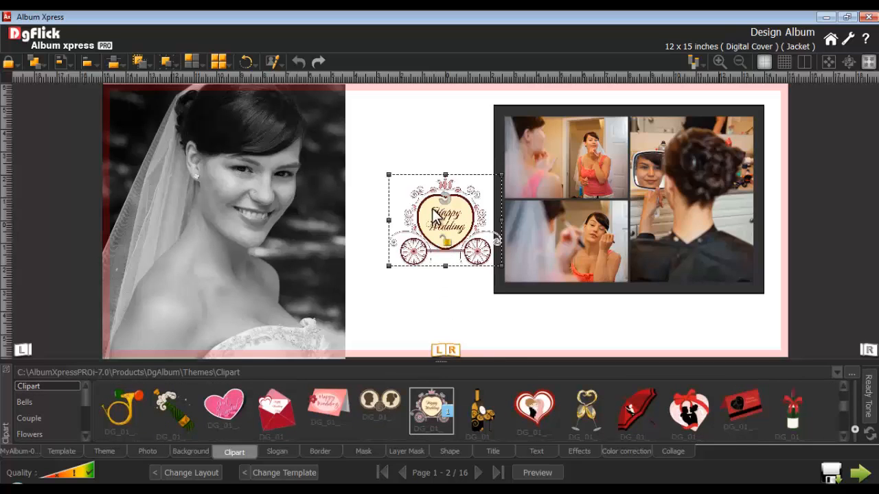
pyautogui.moveTo(389, 176); pyautogui.dragTo(395, 181)
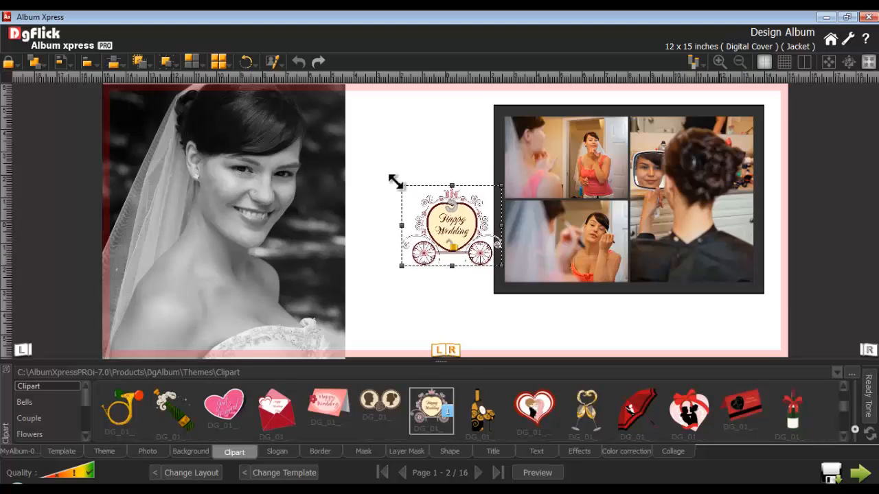
# Colorize the Happy Wedding carriage clipart with a dark color sampled from the background of the bride's black-and-white photo.
pyautogui.click(870, 398)
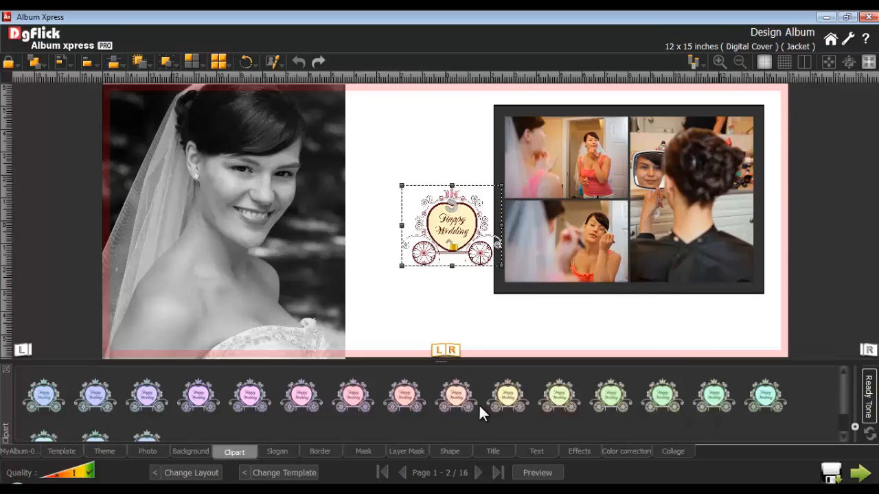
pyautogui.click(869, 402)
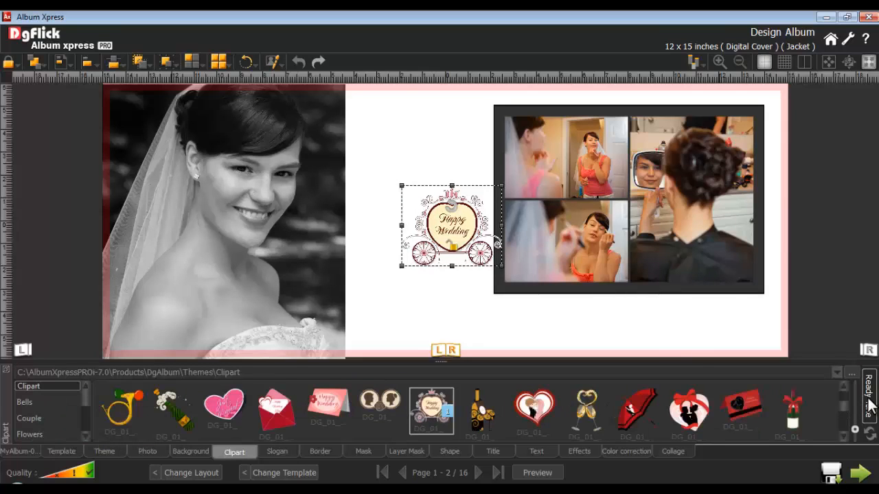
pyautogui.click(582, 450)
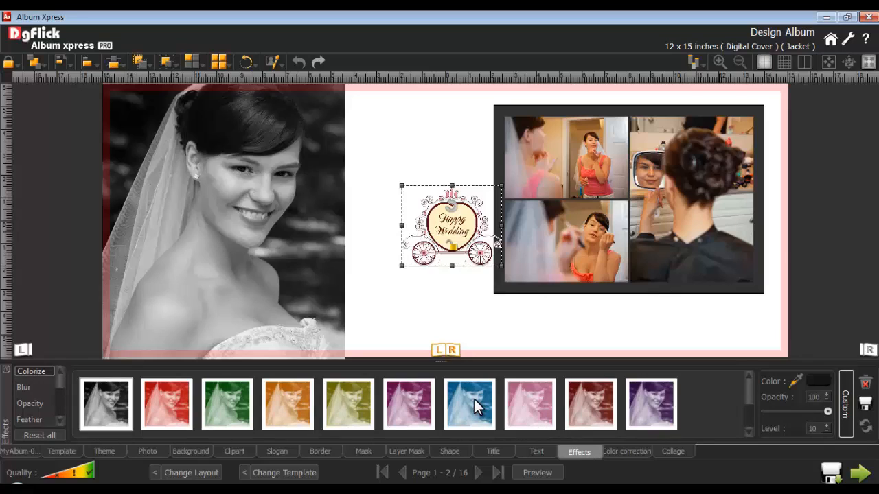
pyautogui.click(796, 381)
pyautogui.click(324, 155)
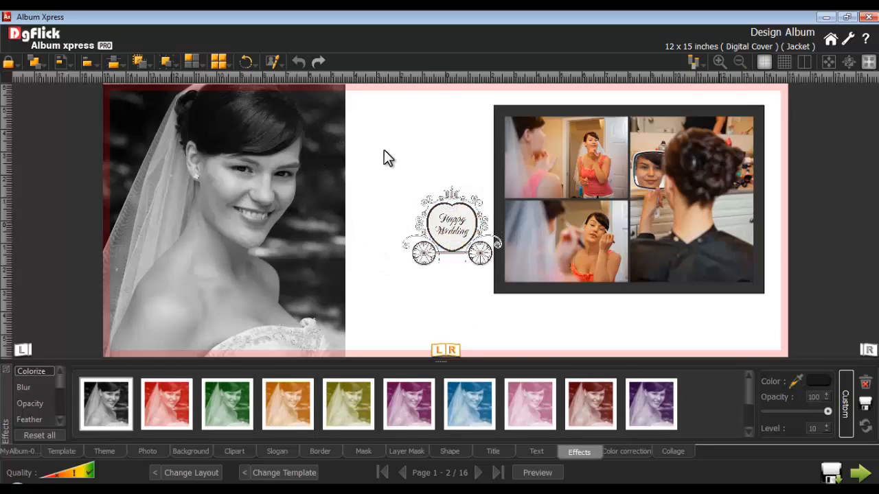
# Place a vertical guide through the photo grid's center and fit the carriage clipart, reduced in size, below the rectangle, centered on the guide.
pyautogui.moveTo(430, 79); pyautogui.dragTo(629, 150)
pyautogui.click(449, 232)
pyautogui.moveTo(450, 232); pyautogui.dragTo(628, 331)
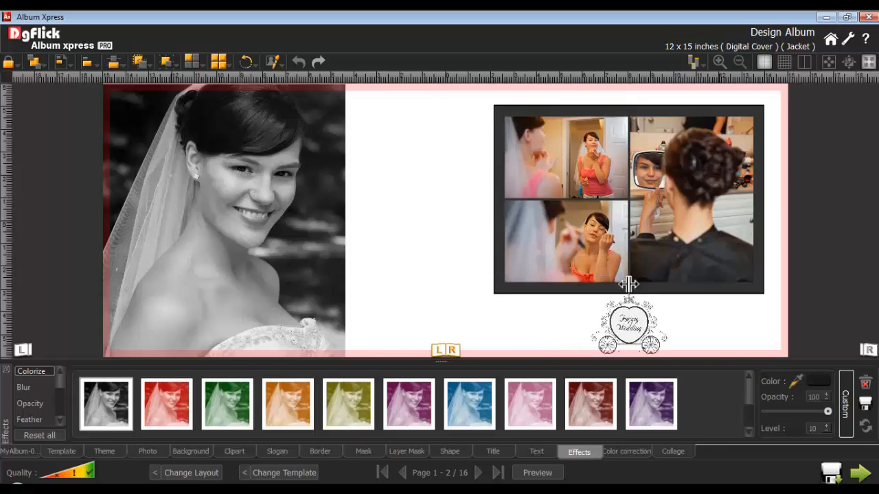
# Hide the pink margin overlay around the spread and open the background collection.
pyautogui.click(764, 63)
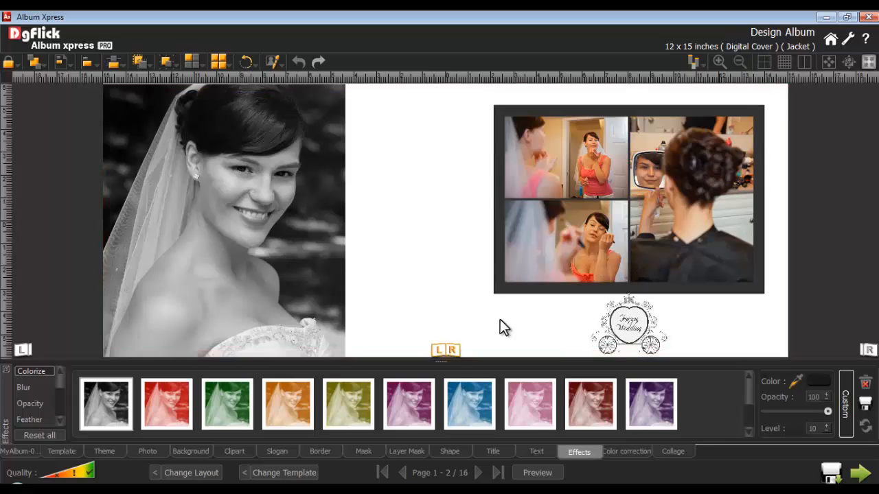
pyautogui.click(191, 452)
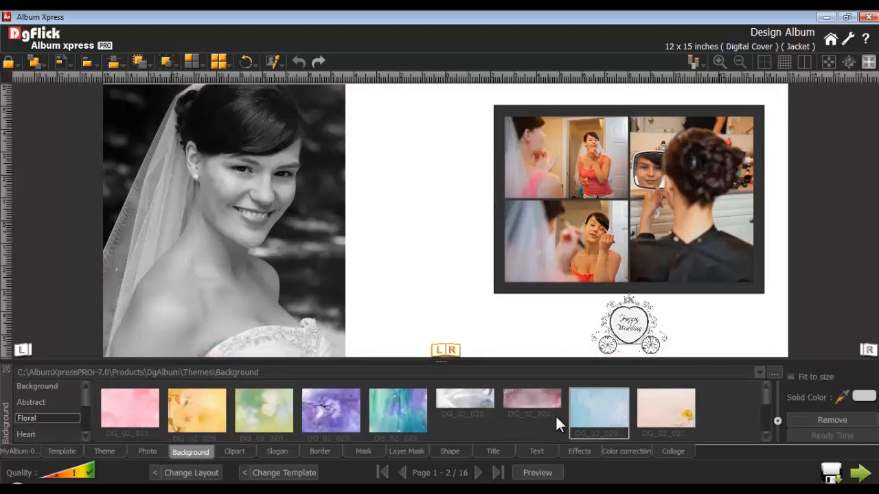